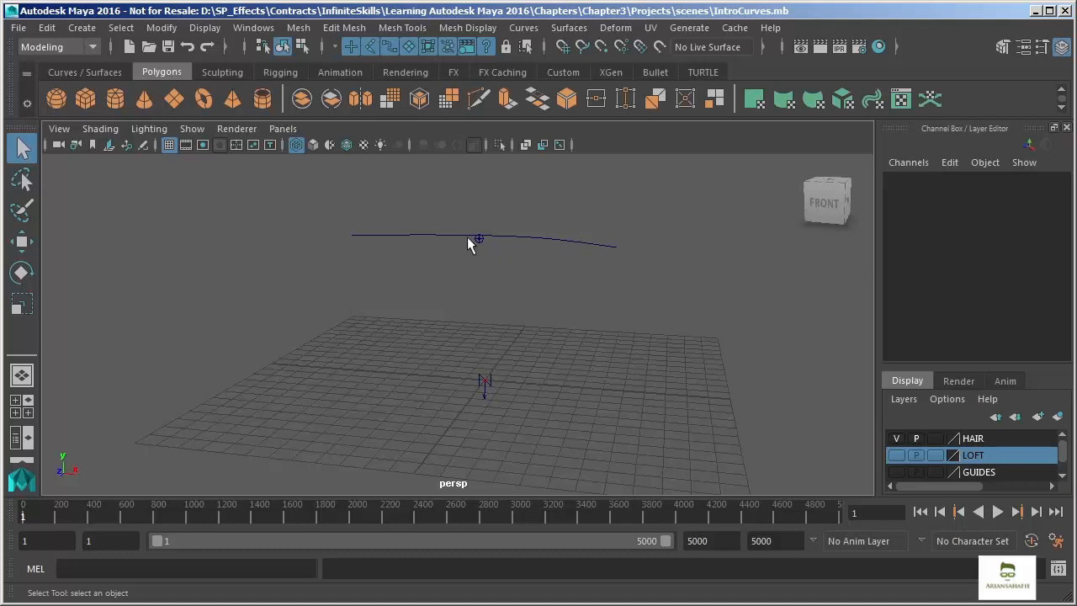
# Step: Play the hair curve simulation, watch the curve fall from different angles, and rewind the timeline to its start
pyautogui.keyDown('alt'); pyautogui.moveTo(502, 255); pyautogui.dragTo(513, 353); pyautogui.keyUp('alt')
pyautogui.keyDown('alt'); pyautogui.moveTo(513, 353); pyautogui.dragTo(565, 409, button='right'); pyautogui.keyUp('alt')
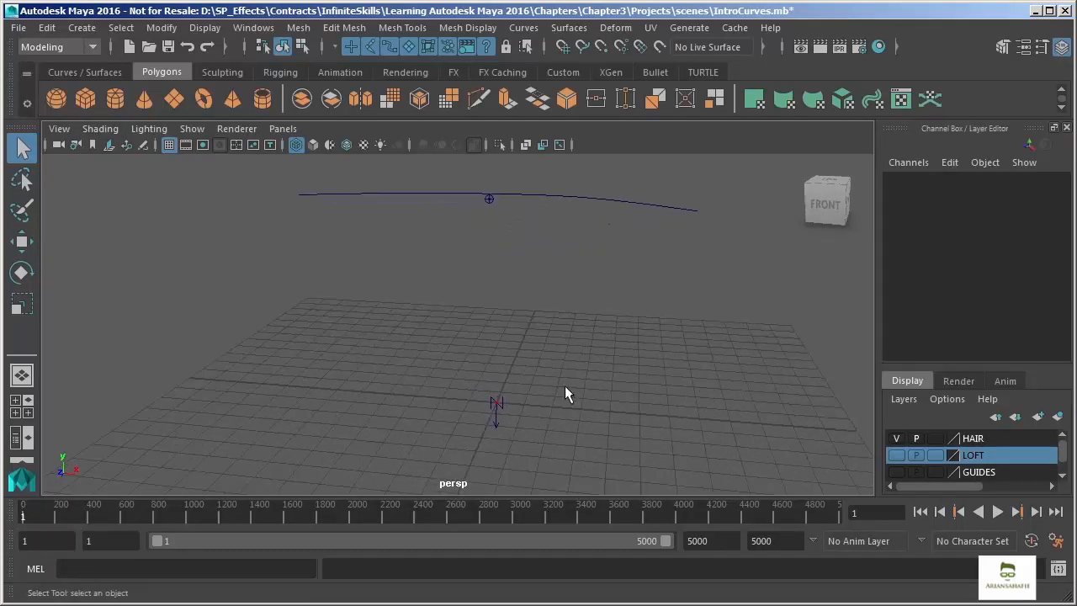
pyautogui.click(997, 512)
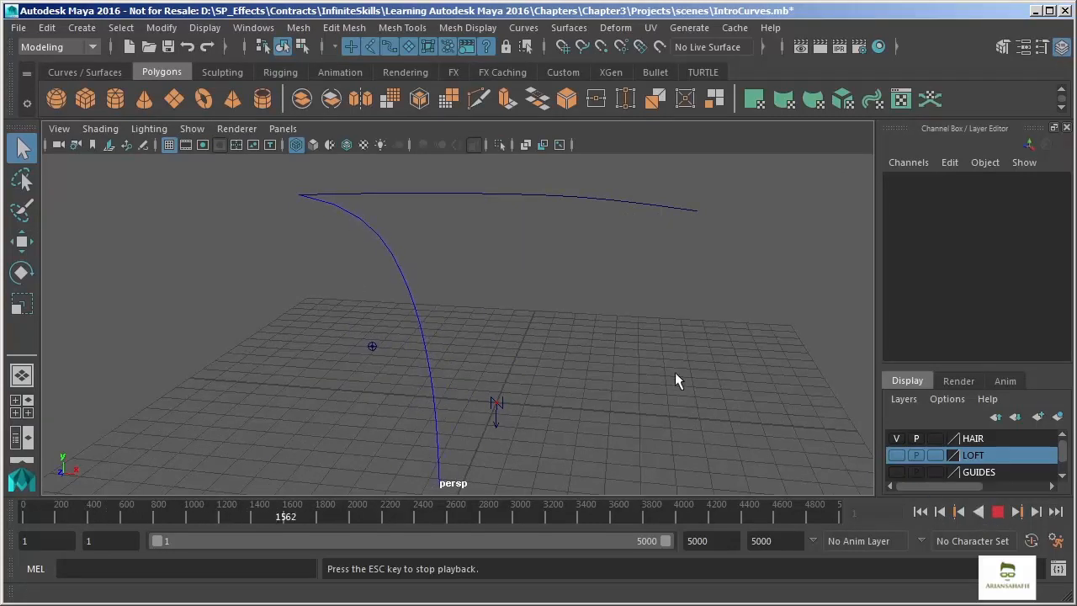
pyautogui.keyDown('alt'); pyautogui.moveTo(604, 315); pyautogui.dragTo(541, 234); pyautogui.keyUp('alt')
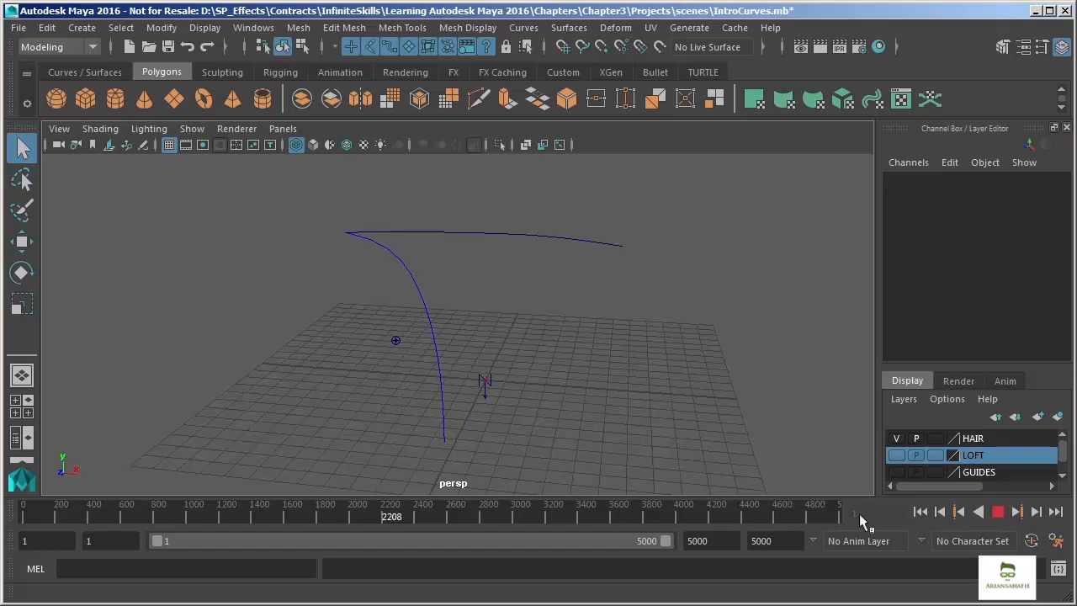
pyautogui.click(998, 511)
pyautogui.click(921, 512)
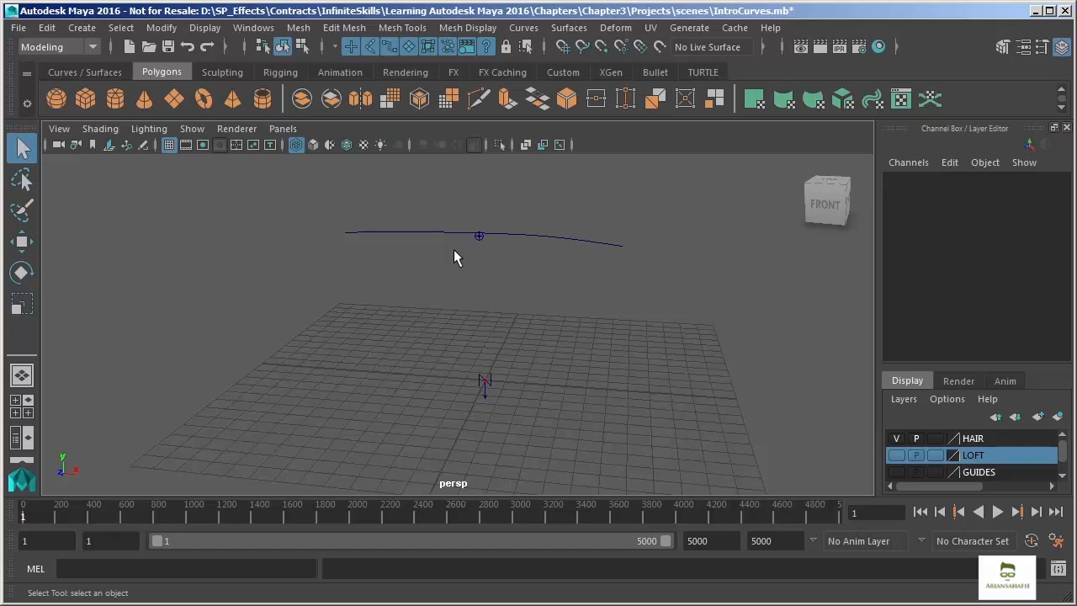
# Step: Hide the HAIR layer and display the LOFT layer with its four profile curves
pyautogui.click(896, 438)
pyautogui.click(897, 455)
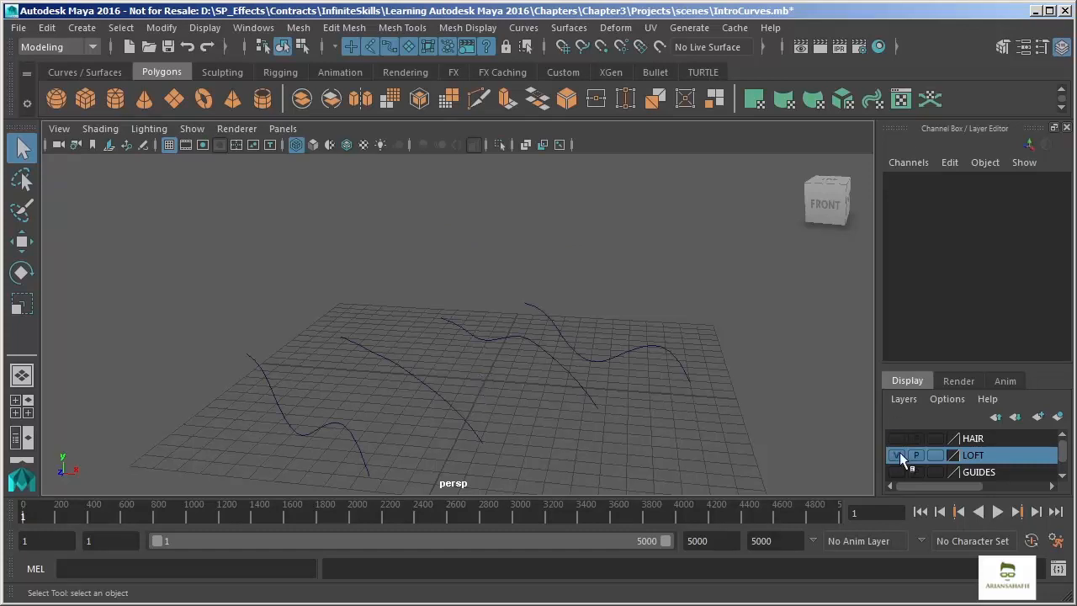
pyautogui.keyDown('alt'); pyautogui.moveTo(587, 348); pyautogui.dragTo(625, 315, button='middle'); pyautogui.keyUp('alt')
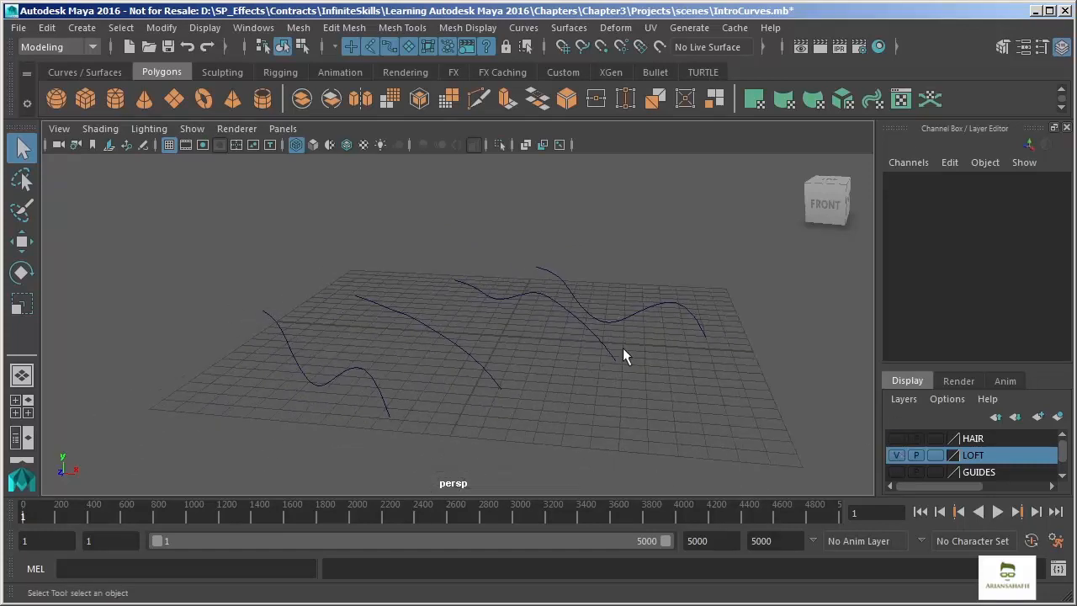
pyautogui.moveTo(570, 379)
pyautogui.keyDown('alt'); pyautogui.mouseDown()
pyautogui.moveTo(553, 385)
pyautogui.moveTo(558, 395)
pyautogui.mouseUp(); pyautogui.keyUp('alt')
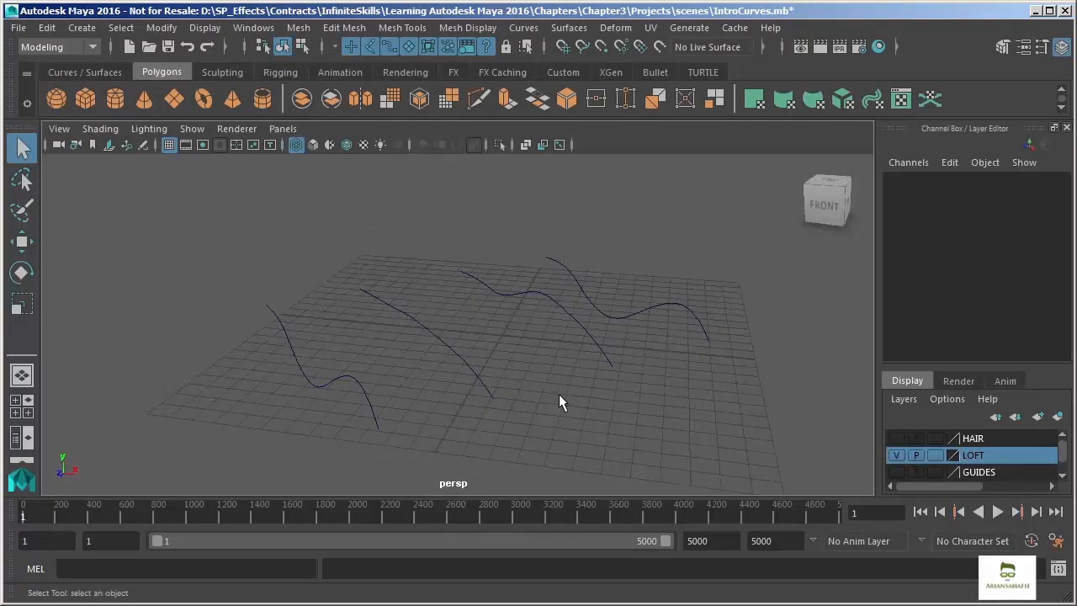
# Step: Loft a surface through the four profile curves, selecting them in order from the front curve to the farthest one
pyautogui.click(349, 385)
pyautogui.keyDown('shift'); pyautogui.click(413, 333); pyautogui.keyUp('shift')
pyautogui.keyDown('shift'); pyautogui.click(544, 291); pyautogui.keyUp('shift')
pyautogui.keyDown('shift'); pyautogui.click(587, 284); pyautogui.keyUp('shift')
pyautogui.click(569, 27)
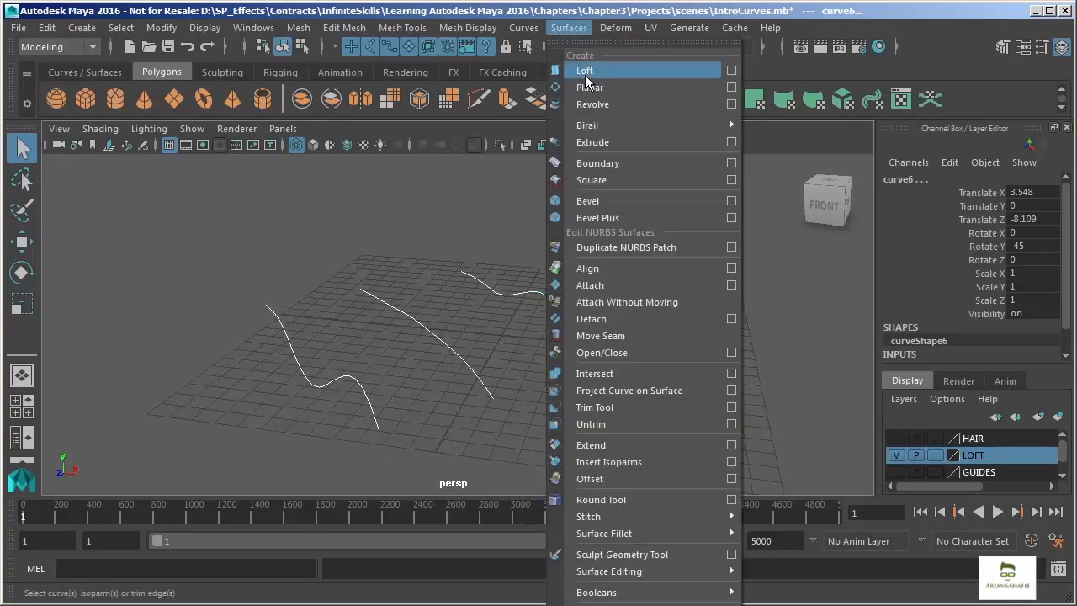
pyautogui.click(585, 74)
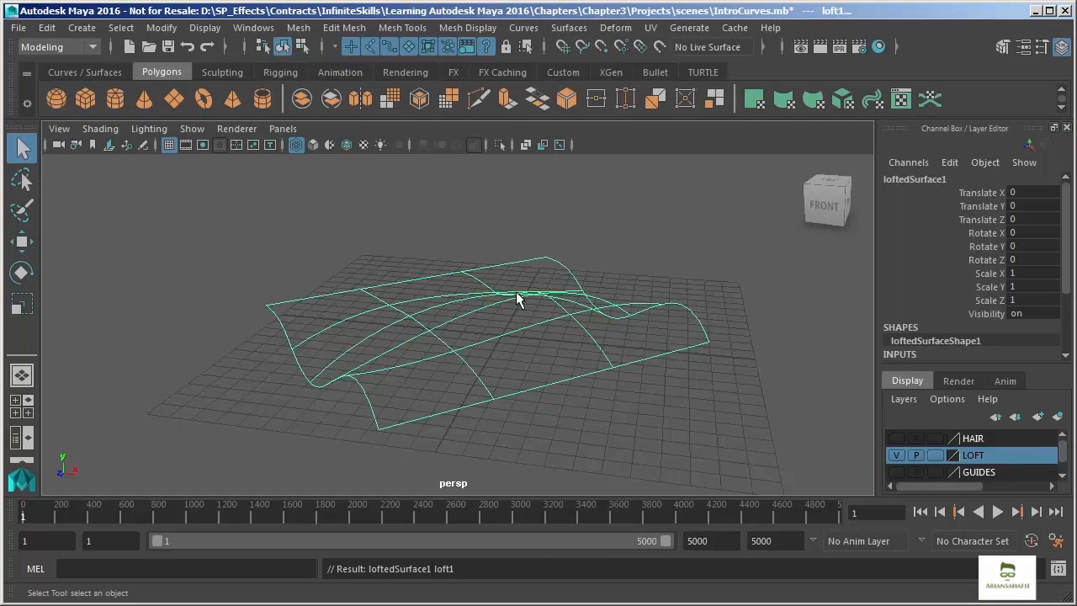
# Step: Switch the perspective view to shaded display and inspect the deselected lofted surface
pyautogui.click(316, 143)
pyautogui.keyDown('alt'); pyautogui.moveTo(366, 261); pyautogui.dragTo(572, 387); pyautogui.keyUp('alt')
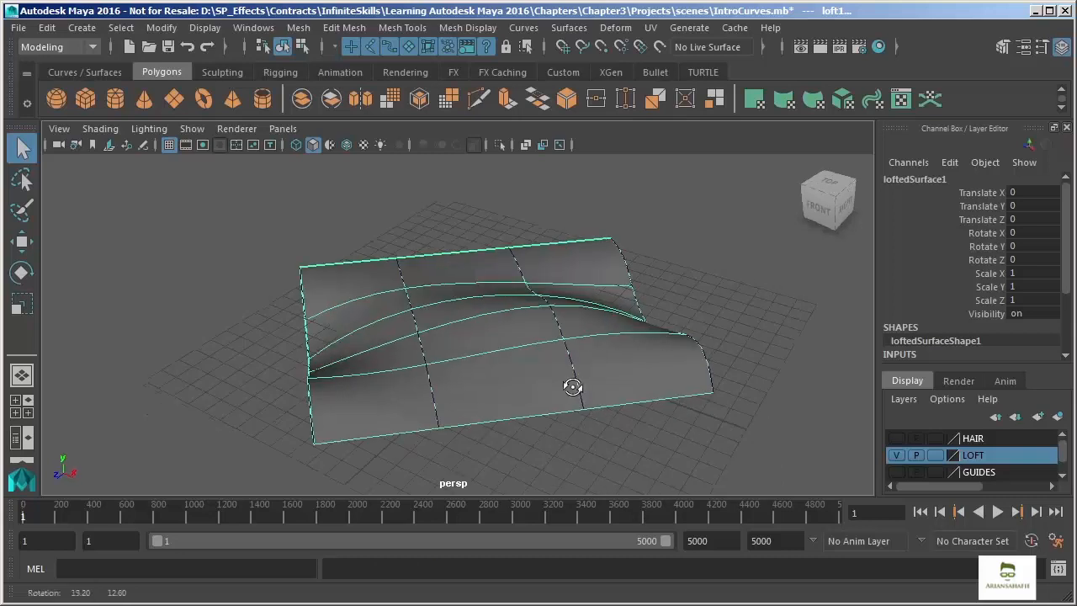
pyautogui.click(488, 216)
pyautogui.keyDown('alt'); pyautogui.moveTo(665, 334); pyautogui.dragTo(732, 327); pyautogui.keyUp('alt')
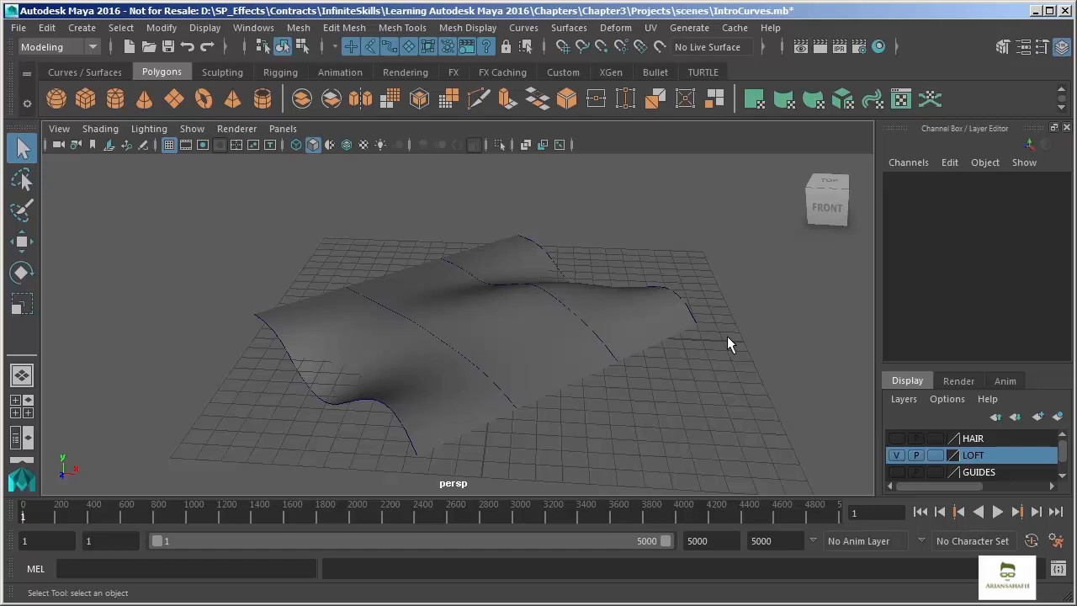
# Step: Hide the LOFT layer and delete the lofted surface
pyautogui.click(897, 455)
pyautogui.click(567, 336)
pyautogui.press('Delete')
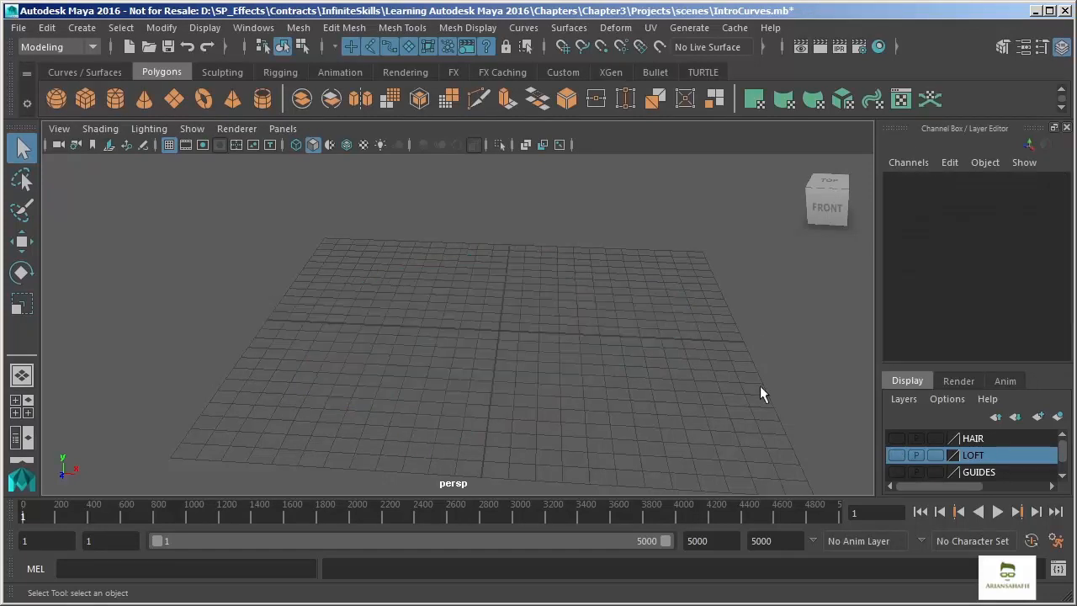
# Step: Display the GUIDES layer with its sphere and guide curve in view
pyautogui.click(895, 471)
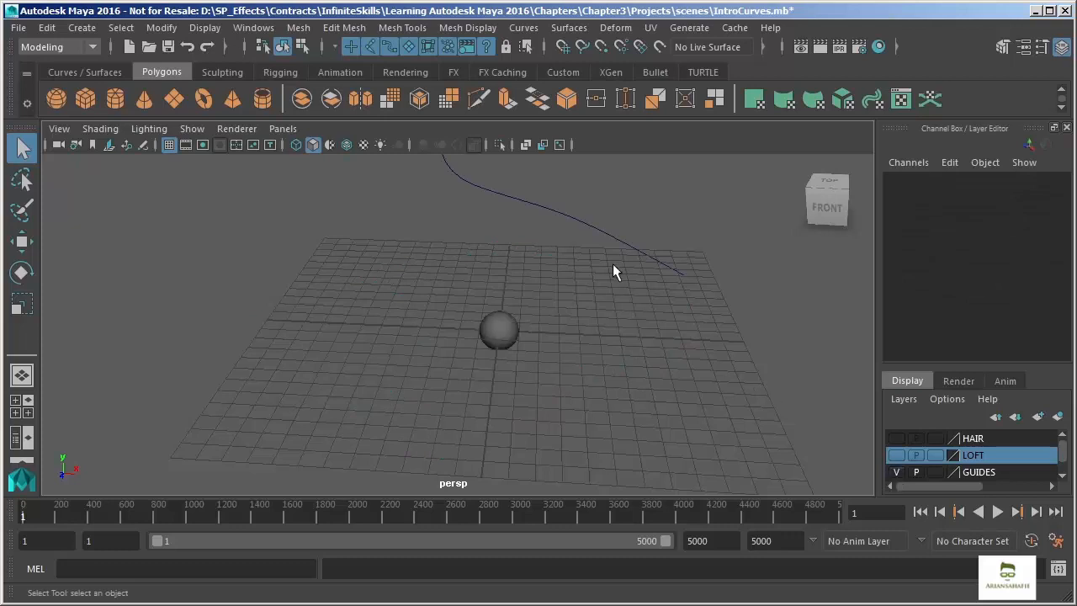
pyautogui.keyDown('alt'); pyautogui.moveTo(567, 271); pyautogui.dragTo(566, 407, button='middle'); pyautogui.keyUp('alt')
pyautogui.keyDown('alt'); pyautogui.moveTo(566, 407); pyautogui.dragTo(511, 360); pyautogui.keyUp('alt')
# Step: Turn on curve snapping and move the polygon sphere onto the guide curve, sliding it along the curve
pyautogui.click(460, 414)
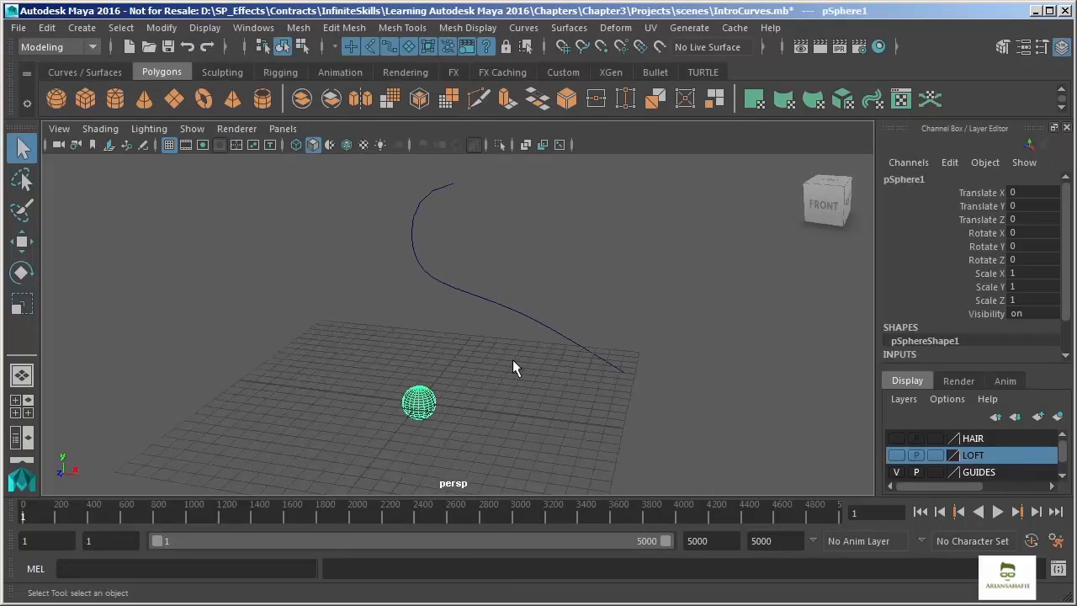
pyautogui.press('w')
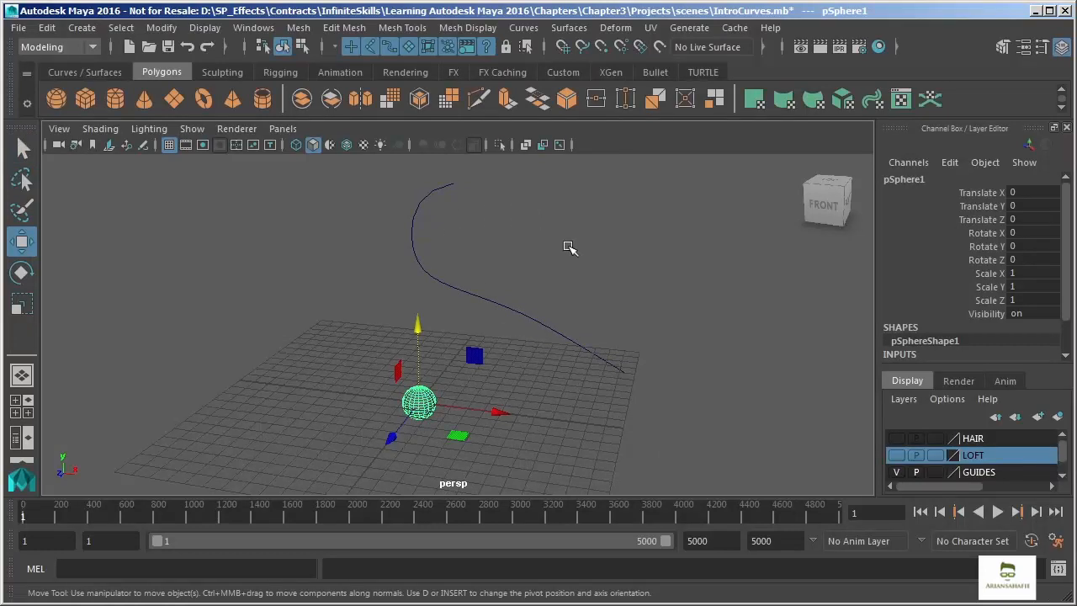
pyautogui.click(584, 47)
pyautogui.moveTo(609, 363); pyautogui.dragTo(550, 320, button='middle')
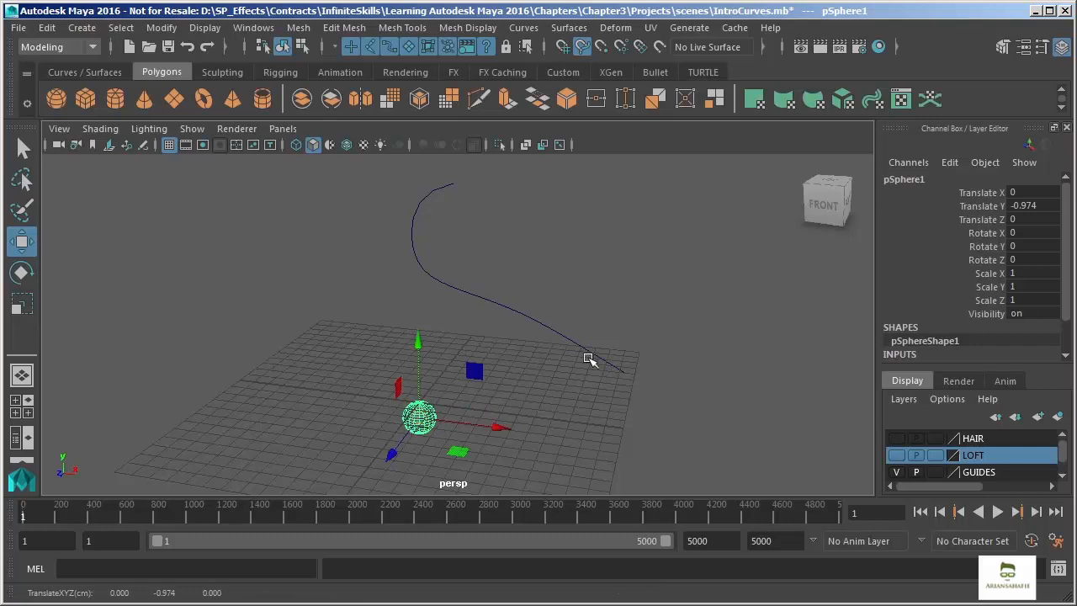
pyautogui.moveTo(598, 361); pyautogui.dragTo(429, 345, button='middle')
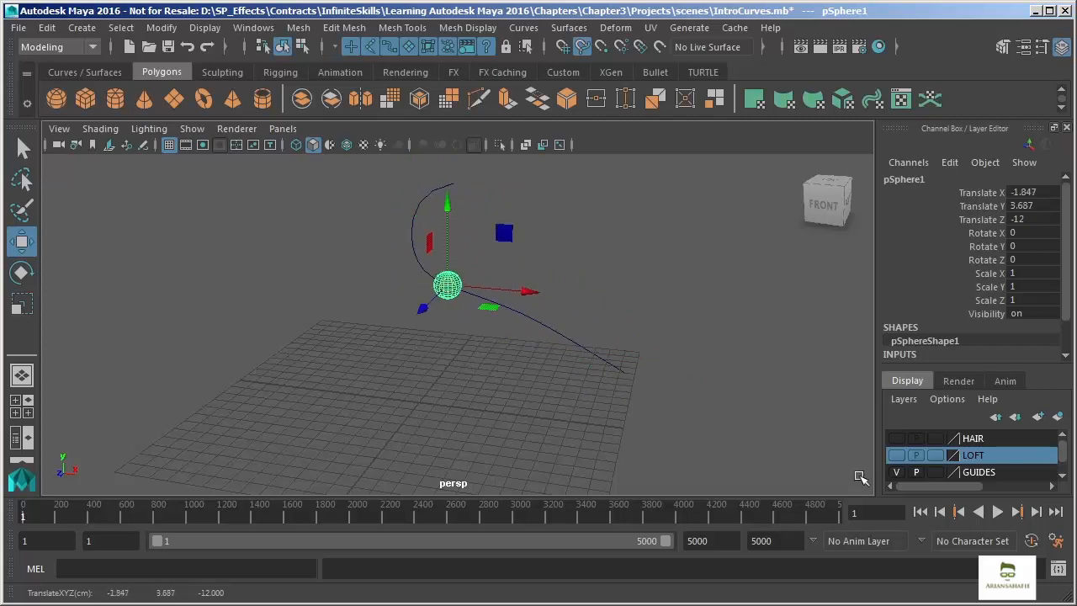
# Step: Hide the GUIDES layer, display the PROJECTION layer, and clear the selection
pyautogui.click(894, 472)
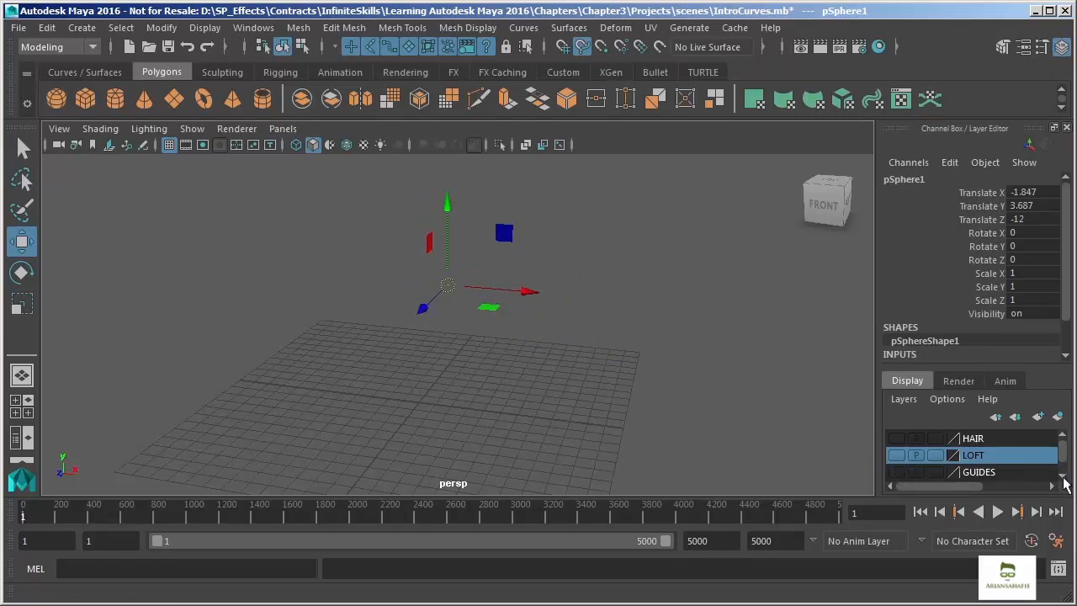
pyautogui.click(1062, 476)
pyautogui.click(896, 472)
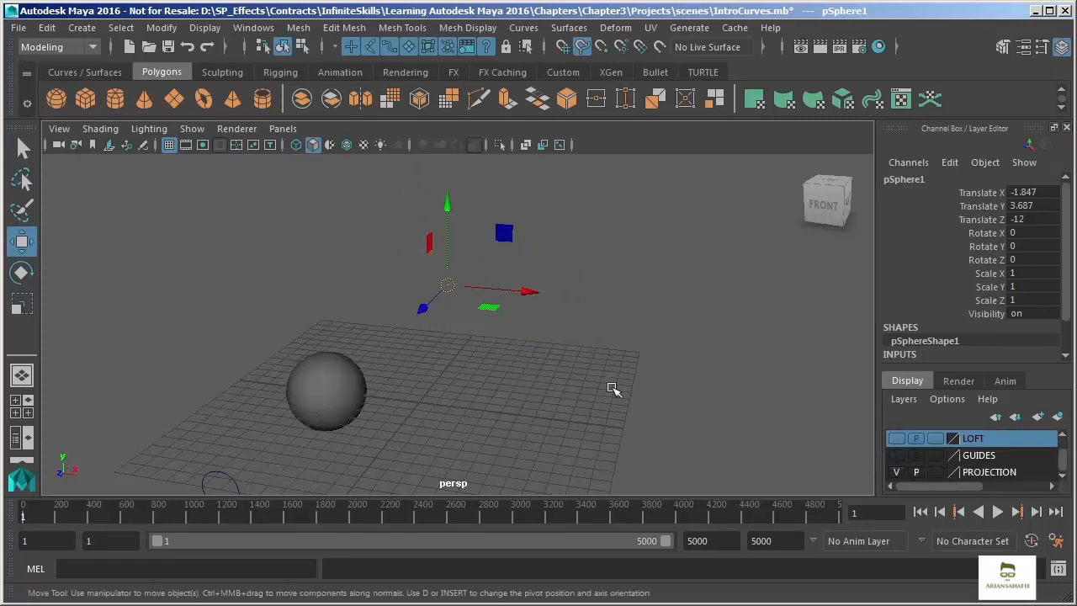
pyautogui.click(449, 346)
pyautogui.keyDown('alt'); pyautogui.moveTo(449, 346); pyautogui.dragTo(579, 376); pyautogui.keyUp('alt')
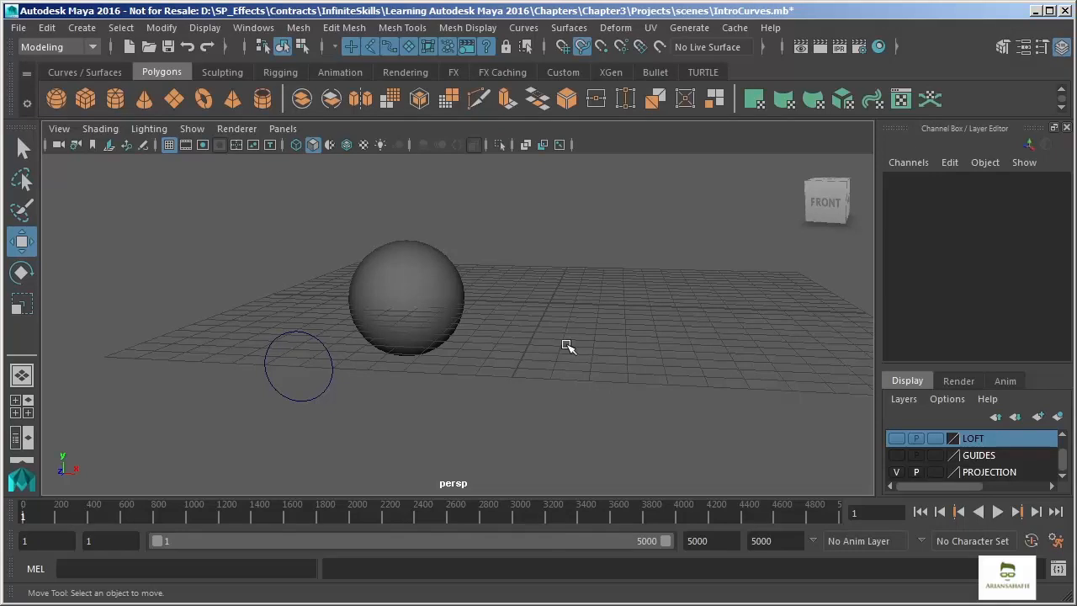
# Step: Select the NURBS sphere together with the circle curve in front of it
pyautogui.keyDown('alt'); pyautogui.moveTo(427, 368); pyautogui.dragTo(404, 367); pyautogui.keyUp('alt')
pyautogui.click(432, 260)
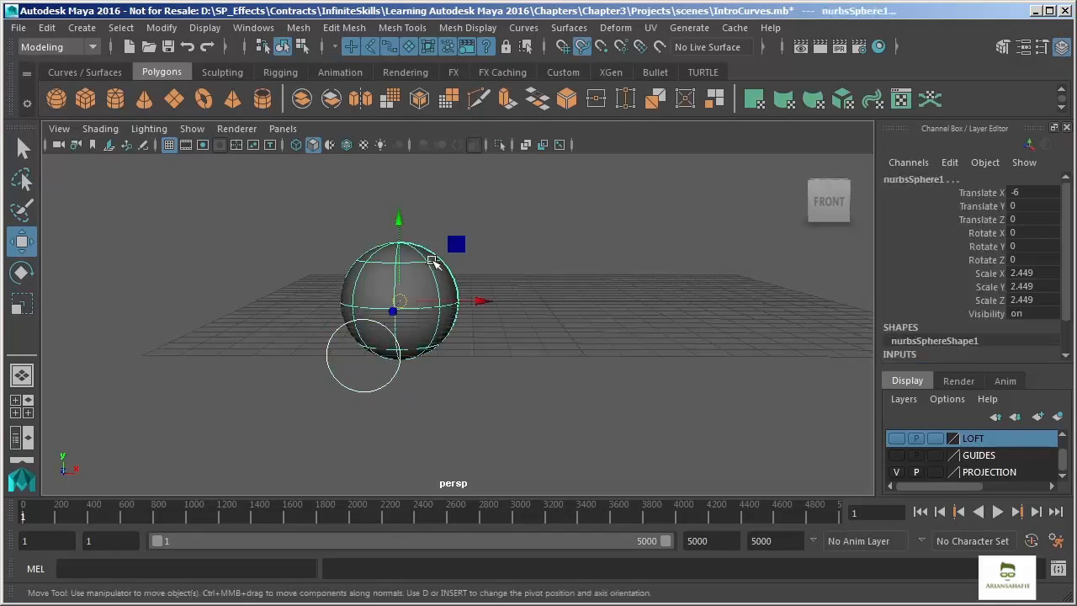
pyautogui.keyDown('alt'); pyautogui.moveTo(432, 260); pyautogui.dragTo(560, 149); pyautogui.keyUp('alt')
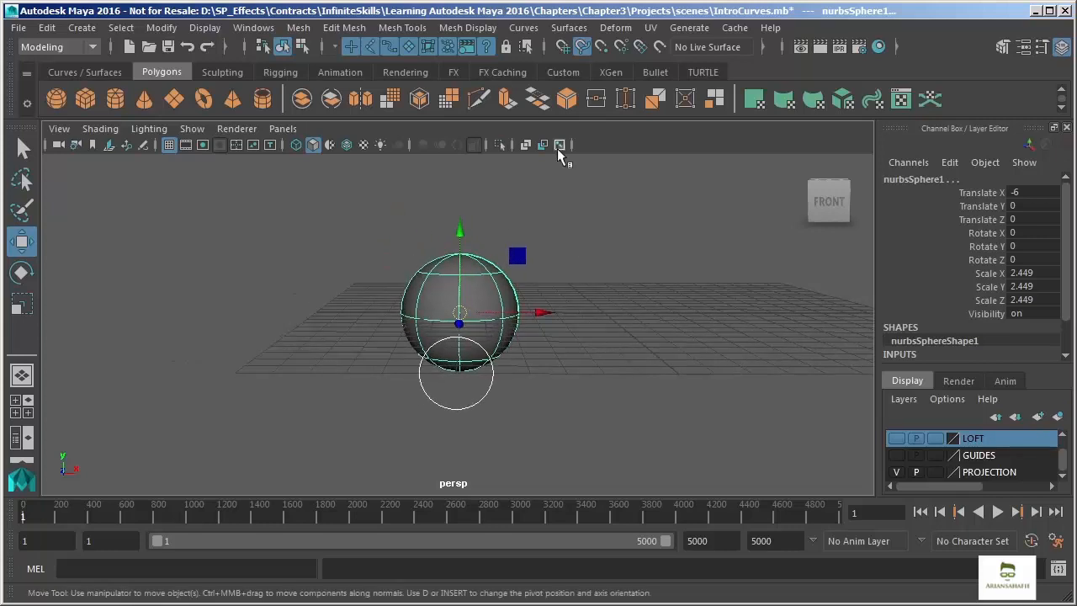
# Step: Try projecting the circle onto the sphere from the current perspective view, and undo the projection
pyautogui.click(569, 28)
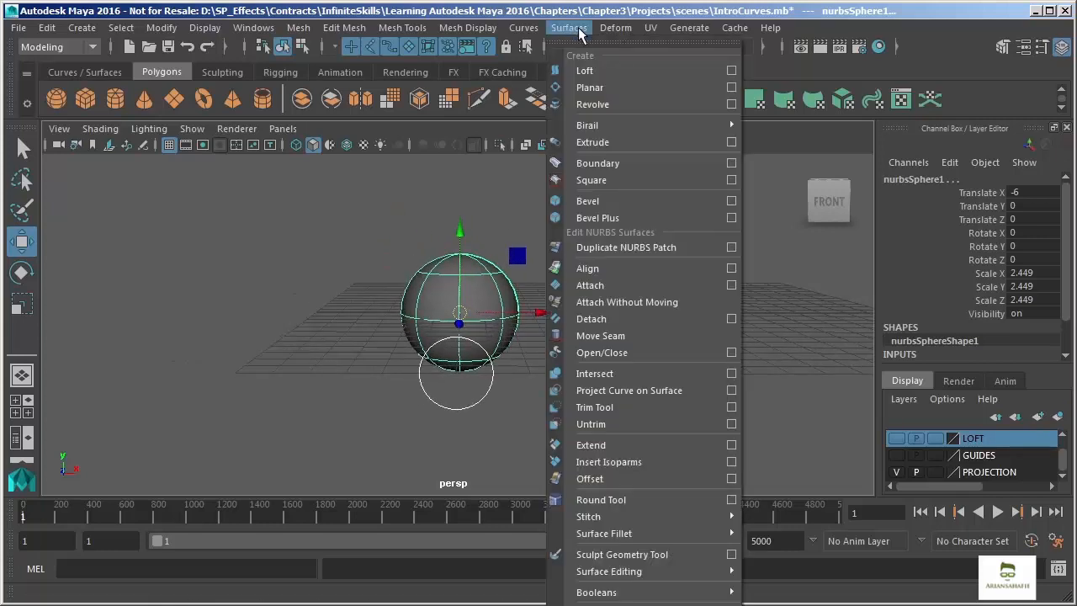
pyautogui.click(640, 393)
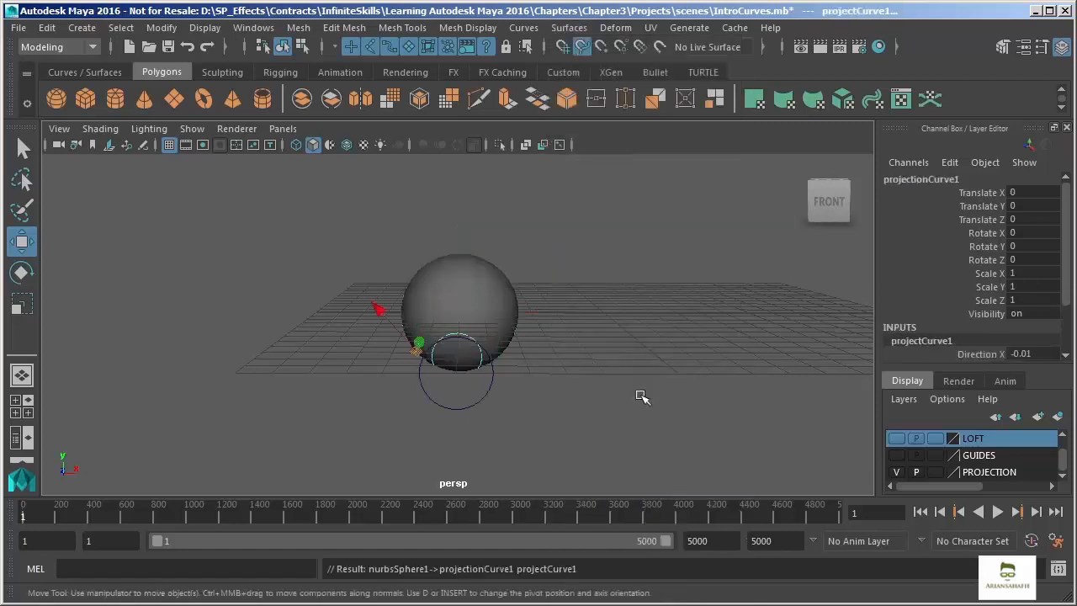
pyautogui.keyDown('alt'); pyautogui.moveTo(635, 396); pyautogui.dragTo(589, 404); pyautogui.keyUp('alt')
pyautogui.hotkey('ctrl', 'z')
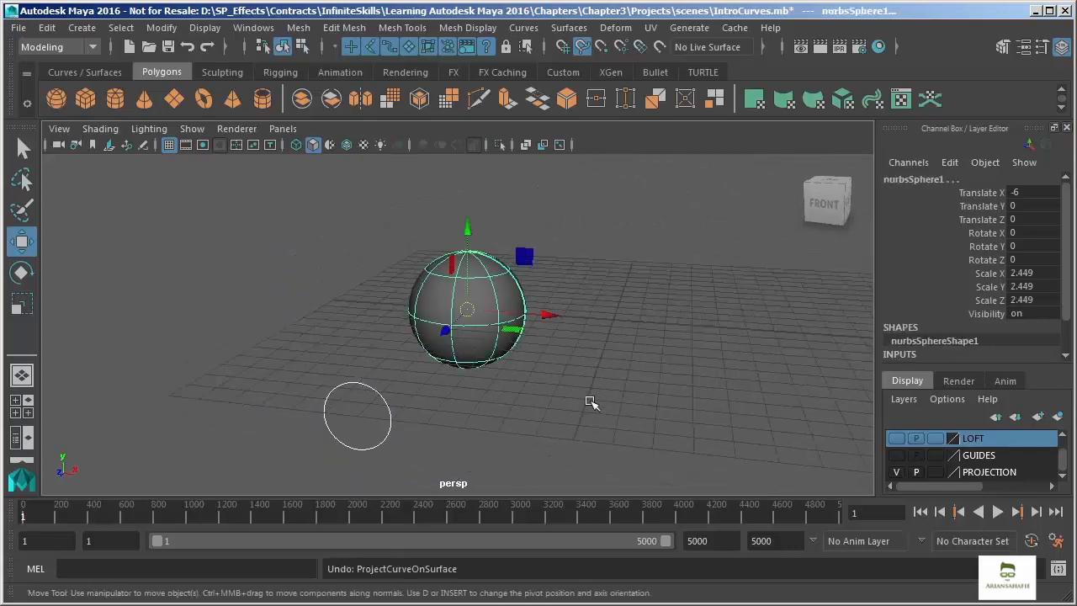
# Step: Project the circle onto the sphere from the front view, with Project Curve on Surface set to Active view, and check it in perspective
pyautogui.click(567, 27)
pyautogui.click(729, 394)
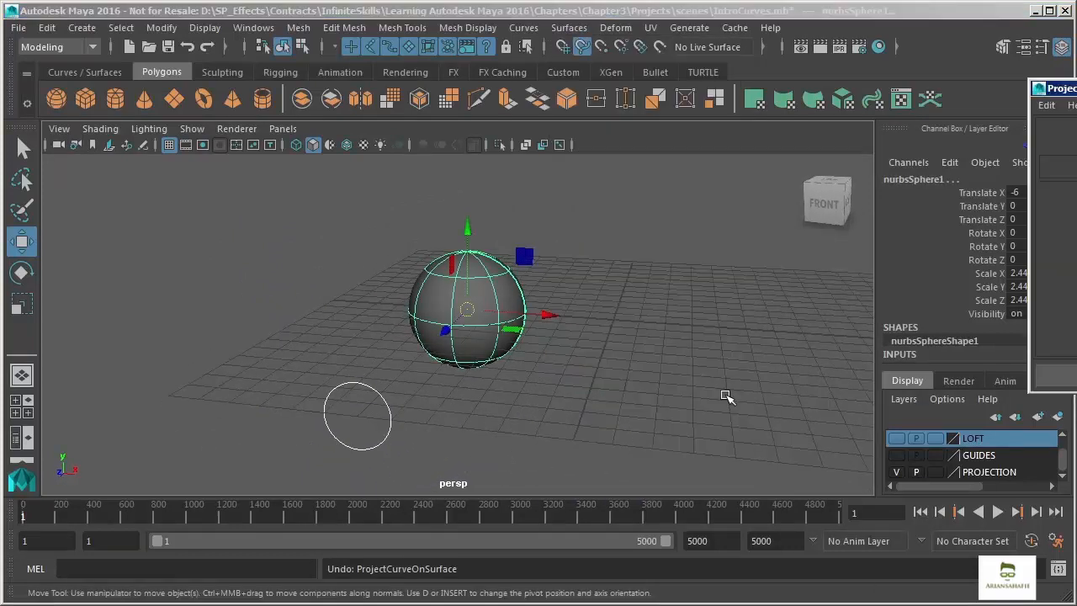
pyautogui.keyDown('alt'); pyautogui.moveTo(580, 370); pyautogui.dragTo(572, 329); pyautogui.keyUp('alt')
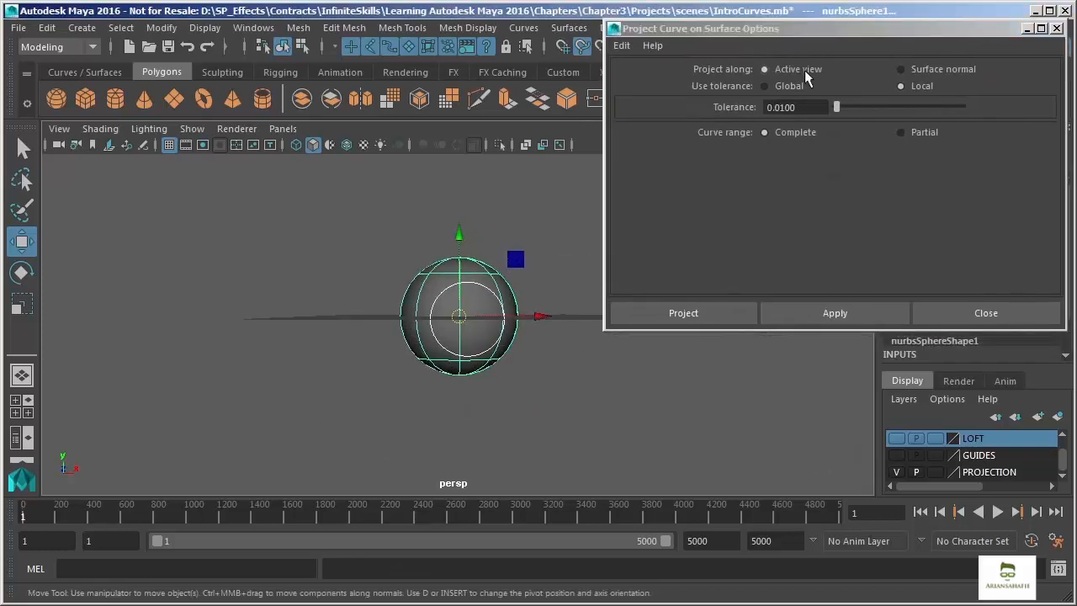
pyautogui.press('space')
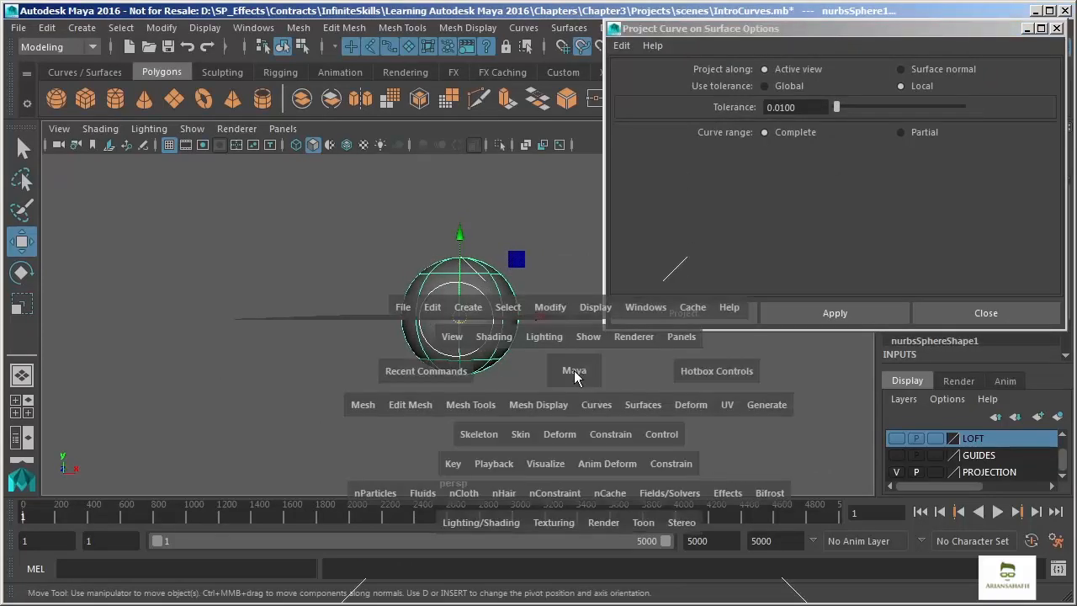
pyautogui.press('space')
pyautogui.keyDown('alt'); pyautogui.moveTo(236, 353); pyautogui.dragTo(339, 358, button='middle'); pyautogui.keyUp('alt')
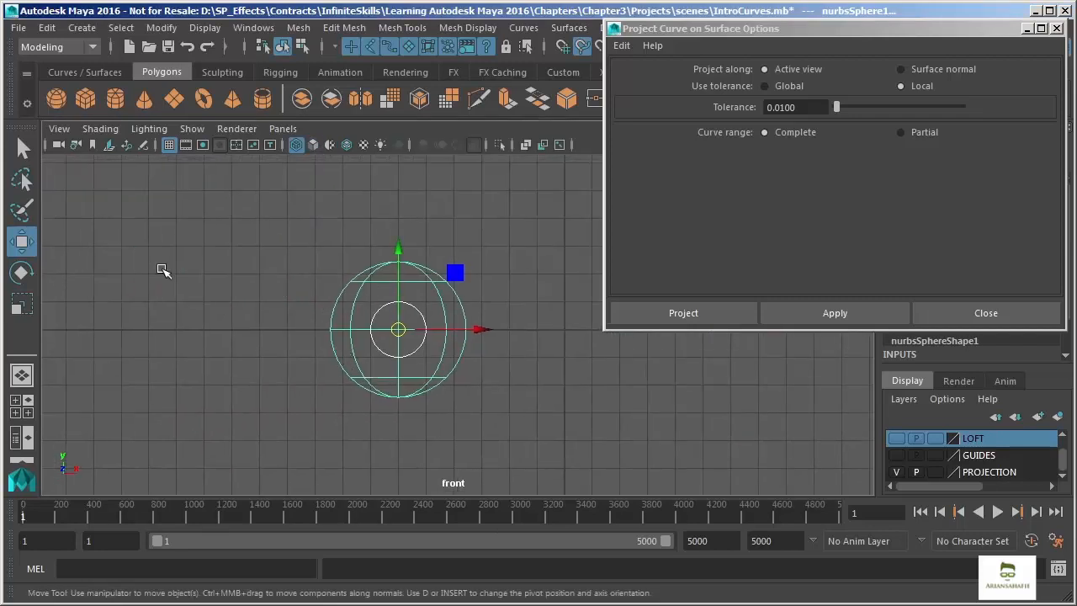
pyautogui.keyDown('alt'); pyautogui.moveTo(202, 365); pyautogui.dragTo(232, 365, button='right'); pyautogui.keyUp('alt')
pyautogui.click(729, 318)
pyautogui.press('space')
pyautogui.press('space')
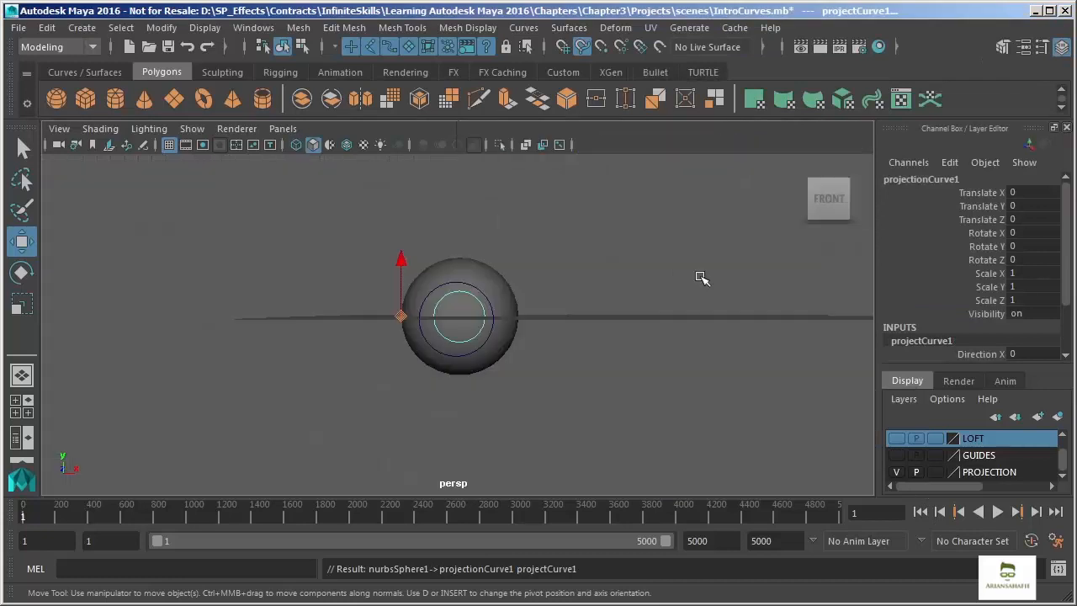
pyautogui.keyDown('alt'); pyautogui.moveTo(651, 325); pyautogui.dragTo(598, 371); pyautogui.keyUp('alt')
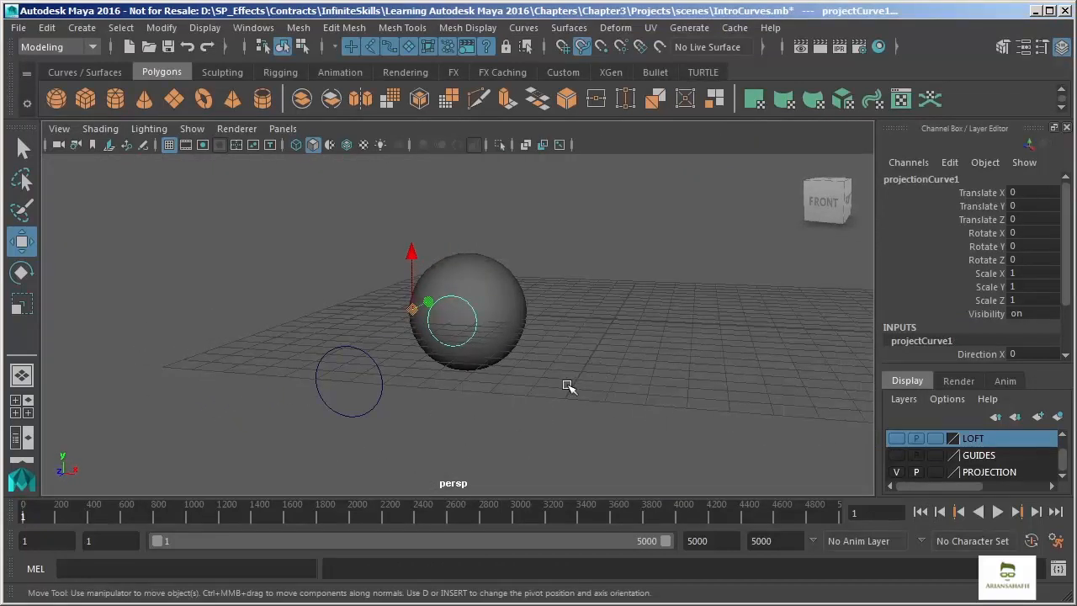
# Step: Move the original NURBS circle to about X -6.28, Y 0.67, Z 11.89, shifting the projected curve on the sphere
pyautogui.click(579, 398)
pyautogui.click(382, 389)
pyautogui.keyDown('alt'); pyautogui.moveTo(423, 416); pyautogui.dragTo(363, 381); pyautogui.keyUp('alt')
pyautogui.keyDown('alt'); pyautogui.moveTo(509, 342); pyautogui.dragTo(555, 340); pyautogui.keyUp('alt')
pyautogui.moveTo(514, 390)
pyautogui.mouseDown()
pyautogui.moveTo(493, 404)
pyautogui.moveTo(545, 418)
pyautogui.moveTo(518, 413)
pyautogui.moveTo(514, 440)
pyautogui.moveTo(551, 429)
pyautogui.moveTo(521, 408)
pyautogui.mouseUp()
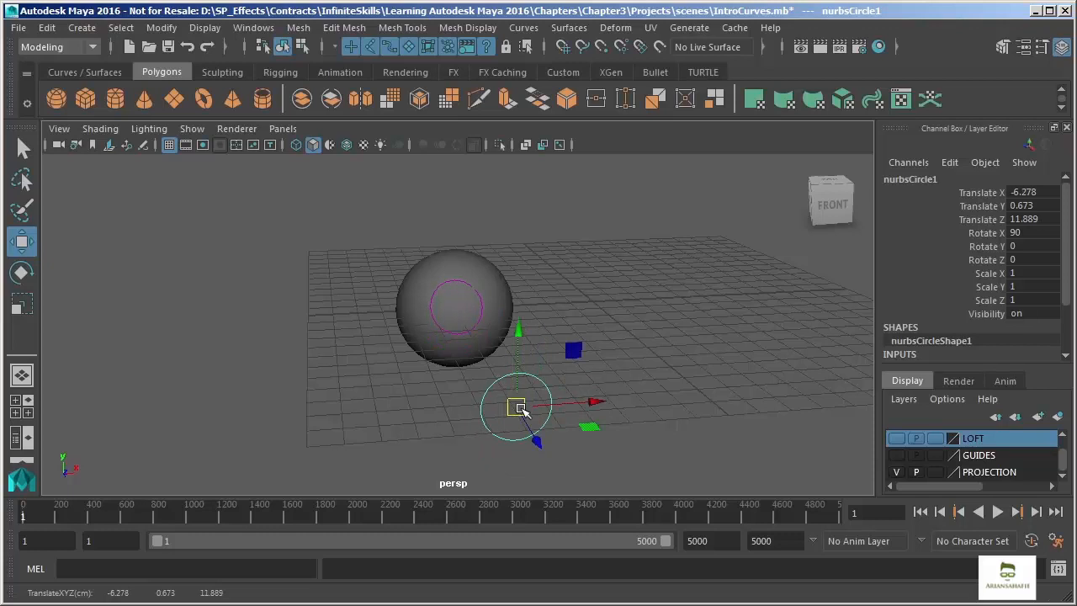
pyautogui.keyDown('alt'); pyautogui.moveTo(578, 356); pyautogui.dragTo(538, 353); pyautogui.keyUp('alt')
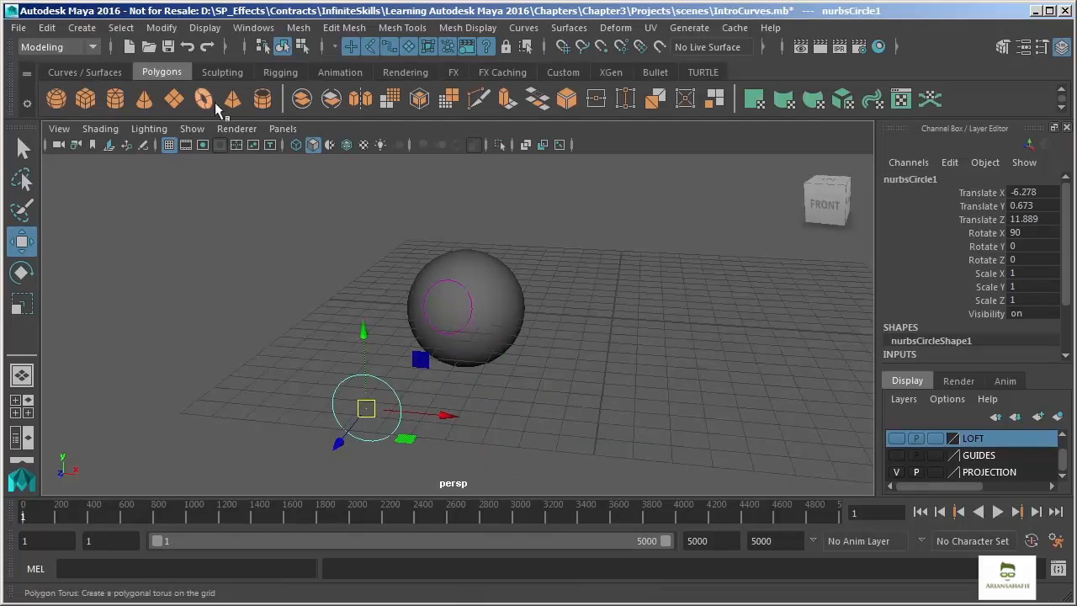
# Step: Start a new scene without saving the changes to IntroCurves.mb
pyautogui.click(18, 27)
pyautogui.click(42, 48)
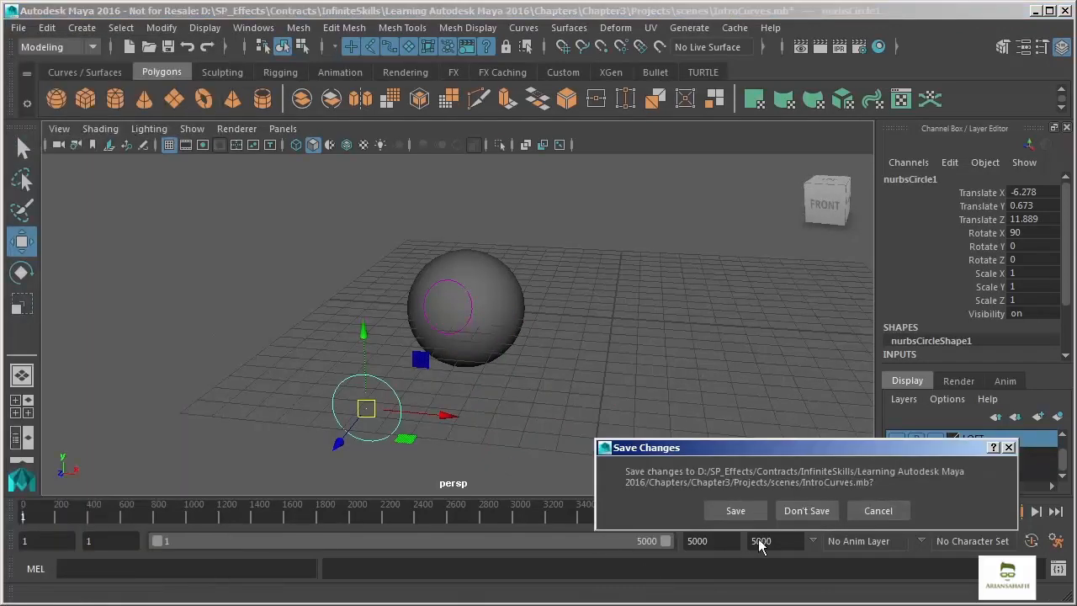
pyautogui.click(806, 510)
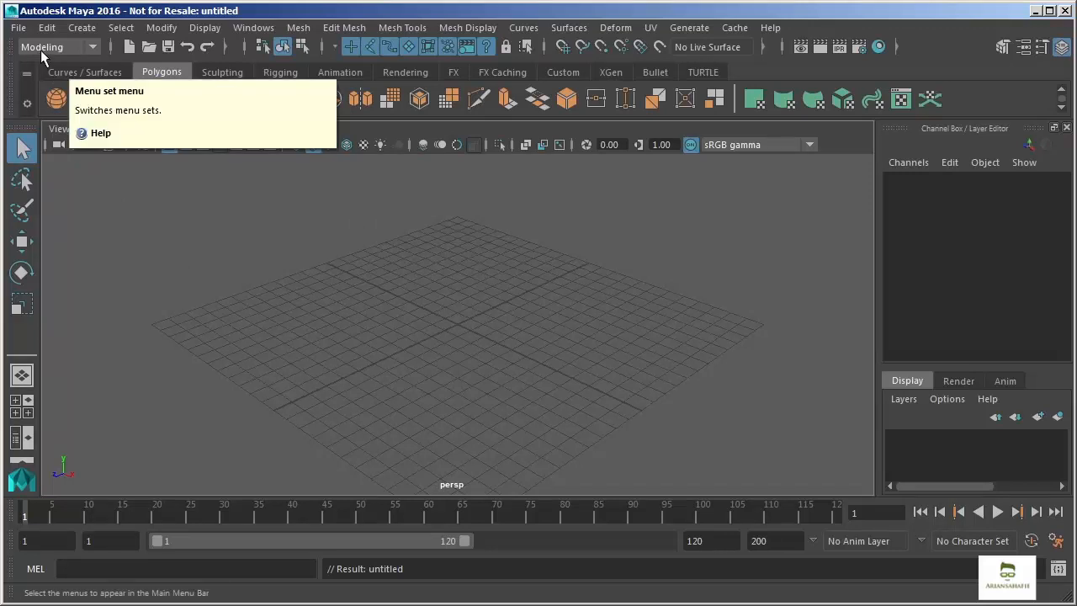
# Step: Detach the Curves command list as a floating window and place it over the Channel Box area
pyautogui.click(525, 30)
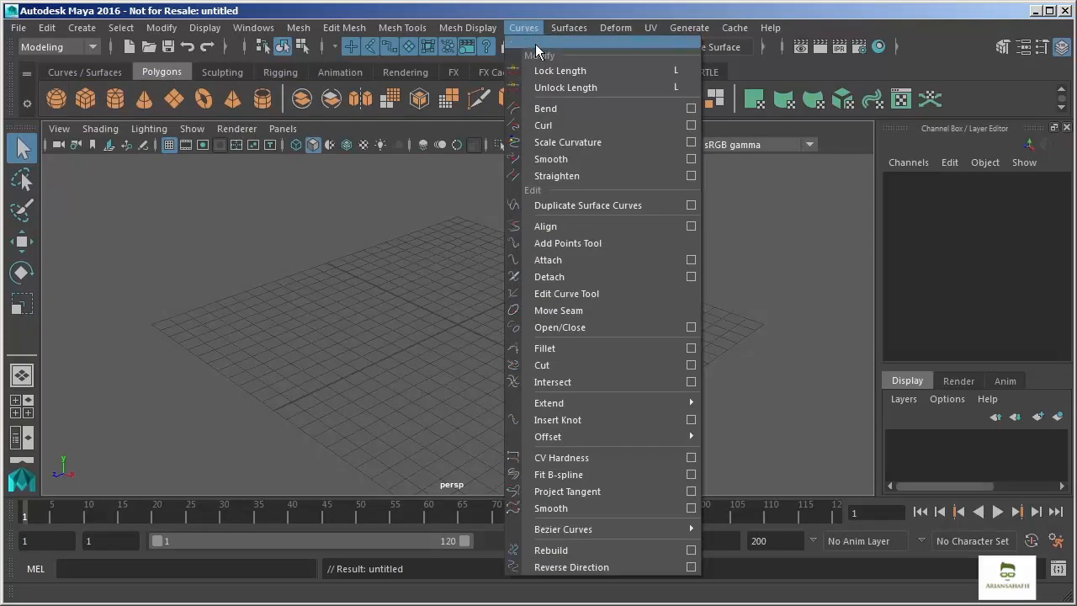
pyautogui.click(540, 40)
pyautogui.moveTo(561, 32); pyautogui.dragTo(868, 31)
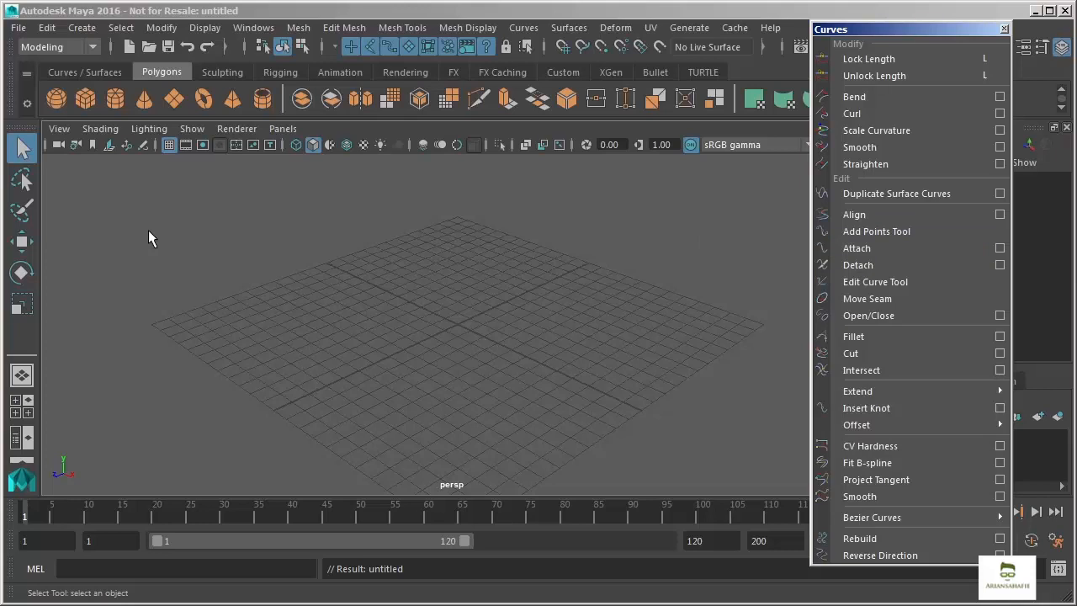
# Step: Detach the Curve Tools list as a second floating window and place it over the empty corner of the viewport
pyautogui.click(80, 29)
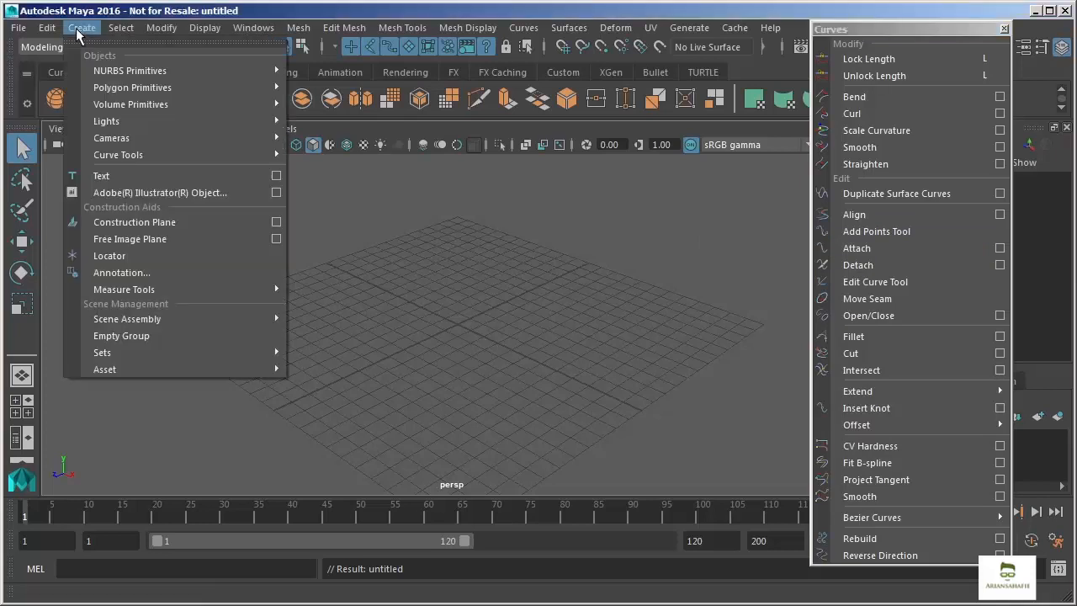
pyautogui.moveTo(117, 155)
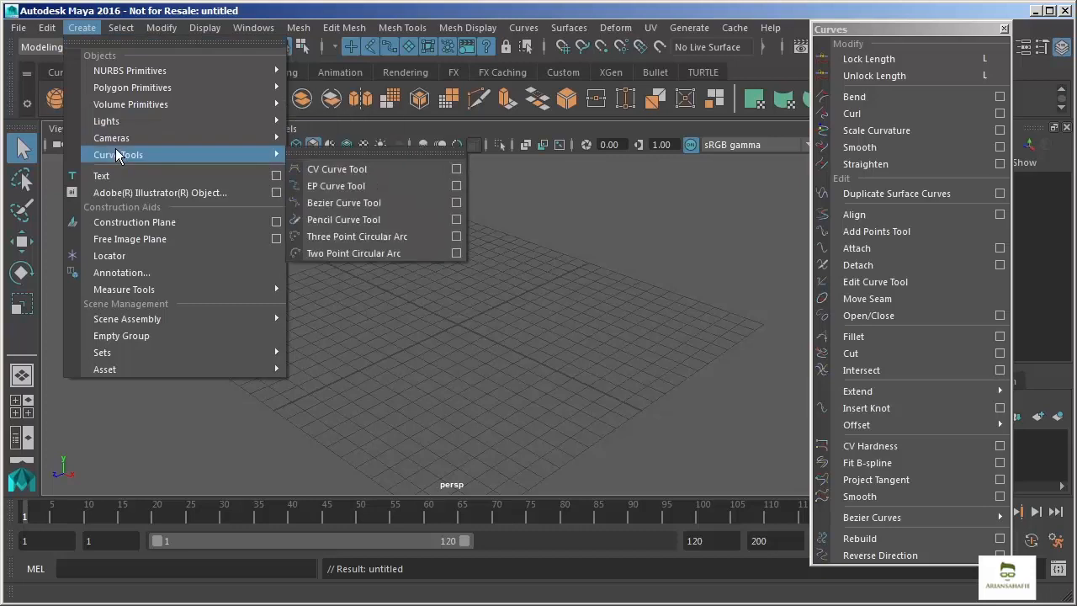
pyautogui.click(409, 153)
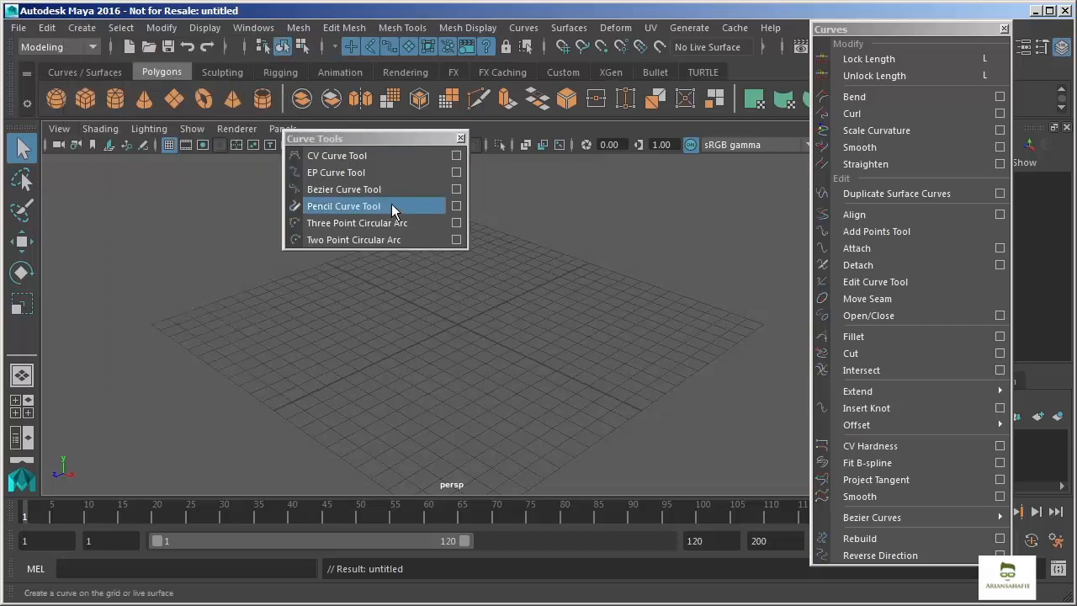
pyautogui.moveTo(371, 136); pyautogui.dragTo(129, 168)
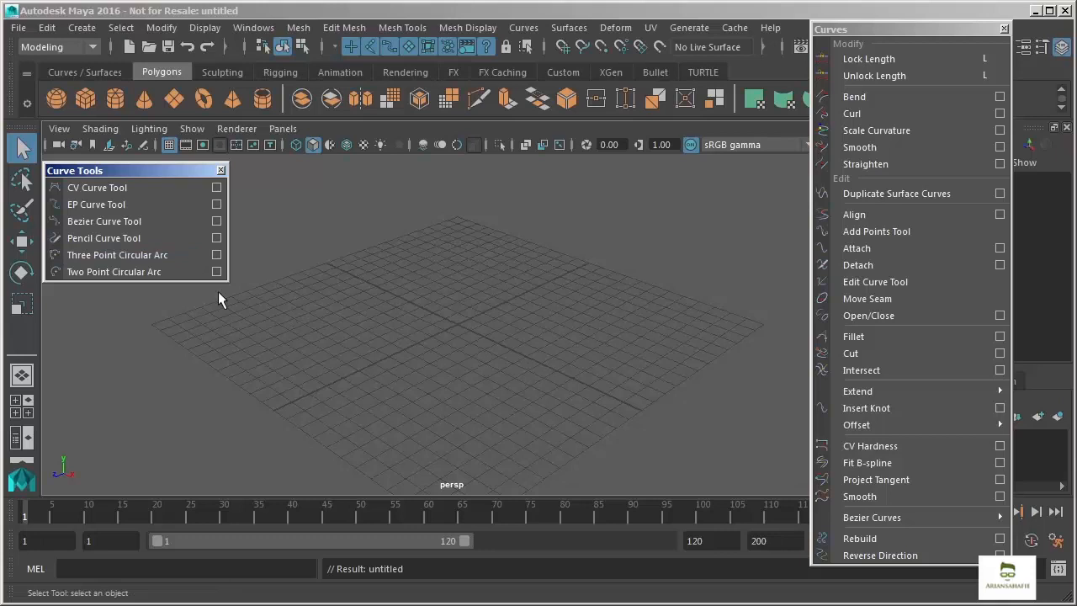
# Step: Activate the CV Curve Tool with its tool settings open, and move the floating Curve Tools window over the Curves window
pyautogui.click(127, 188)
pyautogui.moveTo(172, 172); pyautogui.dragTo(1004, 223)
pyautogui.keyDown('alt'); pyautogui.moveTo(441, 291); pyautogui.dragTo(461, 288); pyautogui.keyUp('alt')
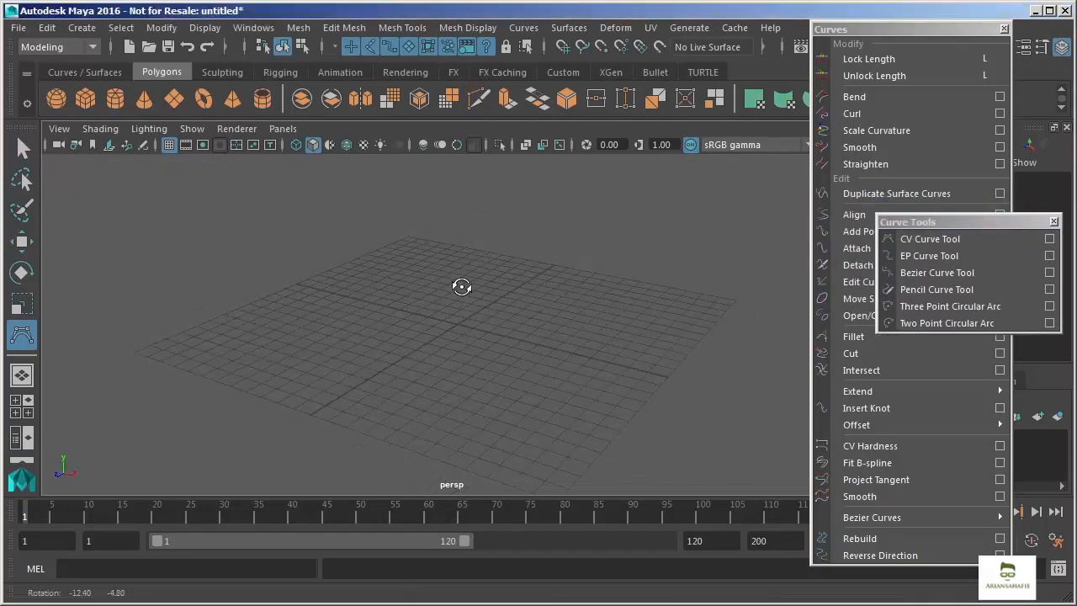
pyautogui.doubleClick(22, 336)
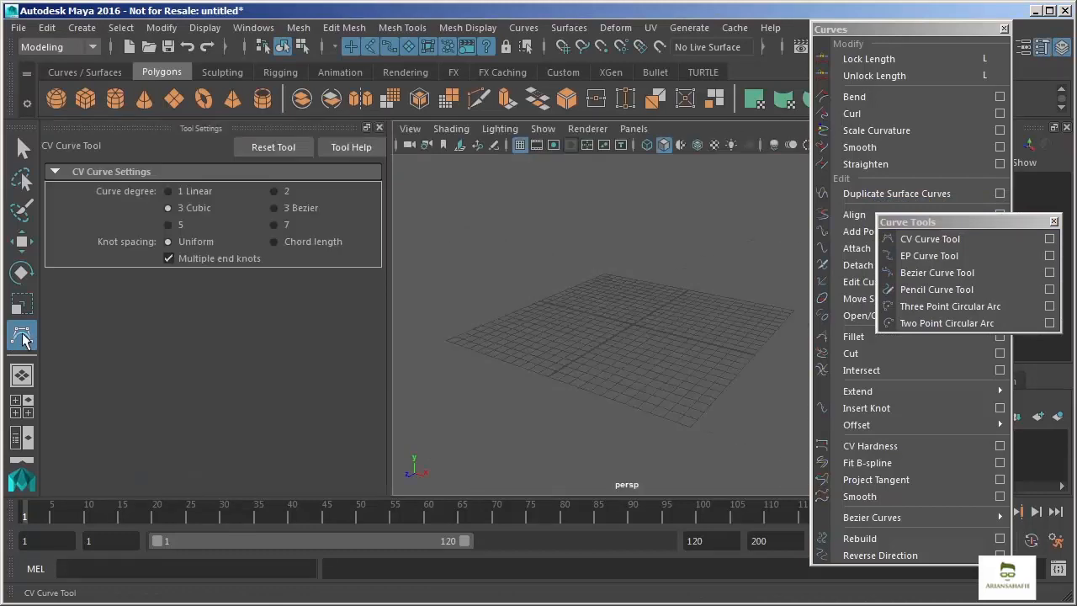
pyautogui.keyDown('alt'); pyautogui.moveTo(584, 258); pyautogui.dragTo(579, 298, button='right'); pyautogui.keyUp('alt')
pyautogui.keyDown('alt'); pyautogui.moveTo(579, 298); pyautogui.dragTo(620, 351); pyautogui.keyUp('alt')
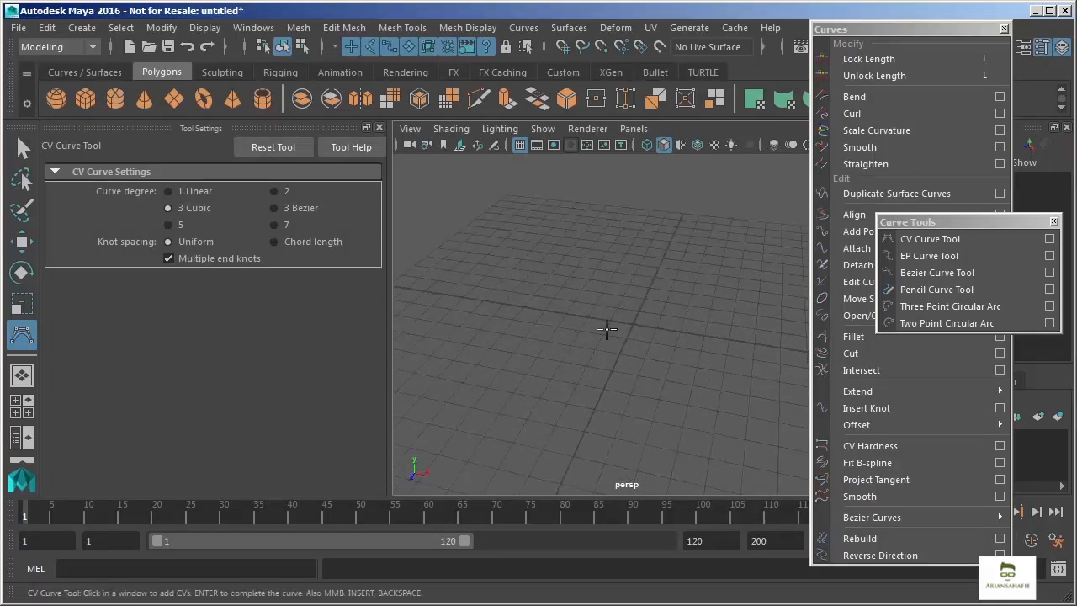
# Step: Draw a winding 3 Cubic CV curve with twelve control vertices on the perspective grid and finish it
pyautogui.click(578, 232)
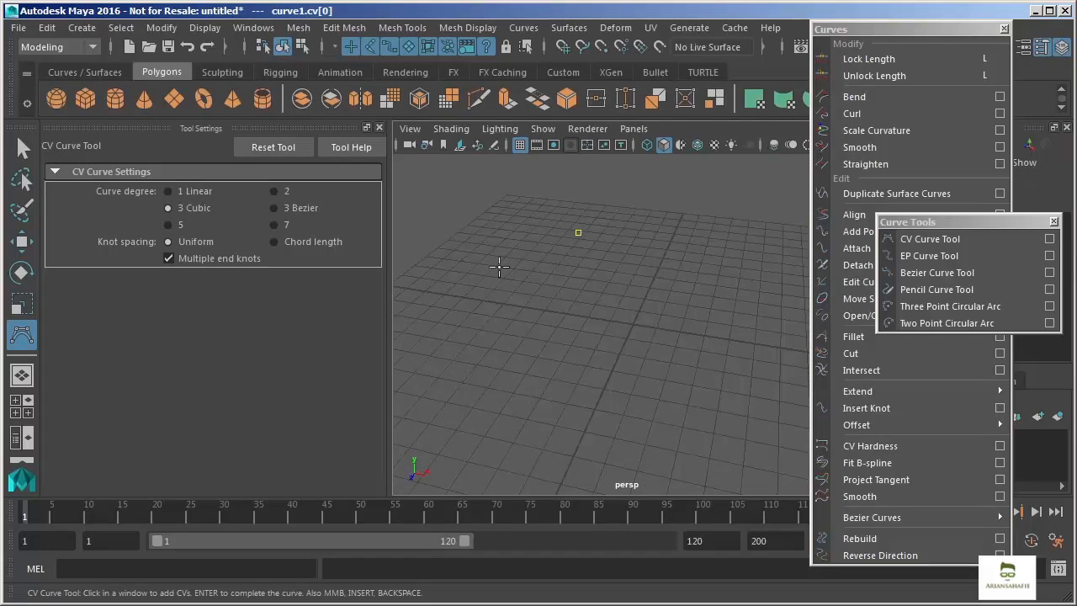
pyautogui.click(499, 266)
pyautogui.click(437, 336)
pyautogui.click(454, 389)
pyautogui.click(540, 417)
pyautogui.click(628, 420)
pyautogui.click(640, 331)
pyautogui.click(620, 258)
pyautogui.click(698, 265)
pyautogui.click(730, 322)
pyautogui.click(704, 391)
pyautogui.click(726, 450)
pyautogui.press('q')
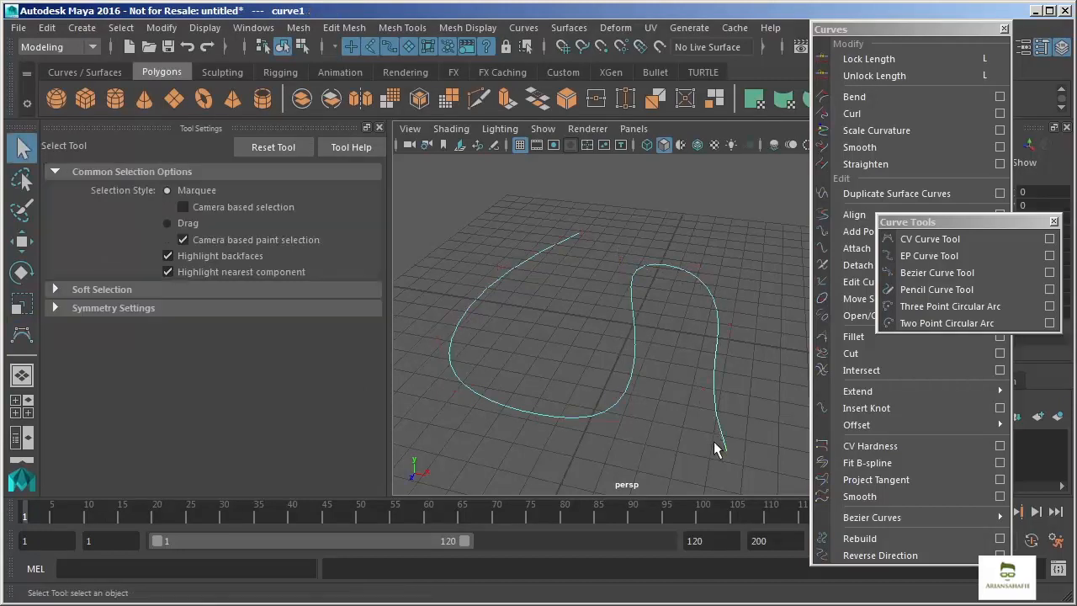
# Step: Draw a wavy 3 Cubic curve with nine edit points in front of the first curve, using the EP Curve Tool
pyautogui.keyDown('alt'); pyautogui.moveTo(621, 340); pyautogui.dragTo(647, 242, button='middle'); pyautogui.keyUp('alt')
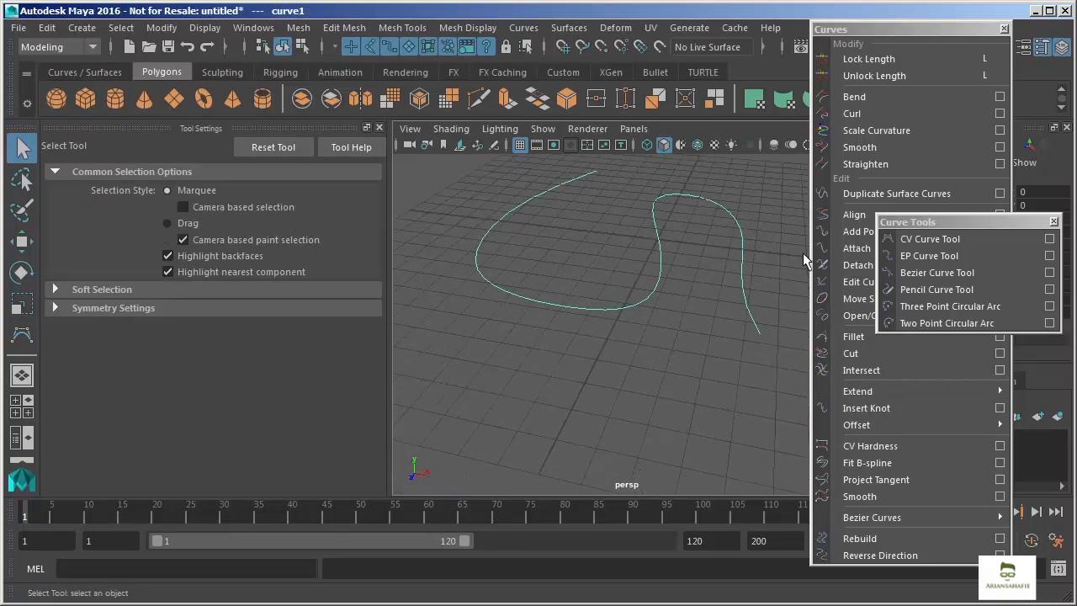
pyautogui.click(928, 257)
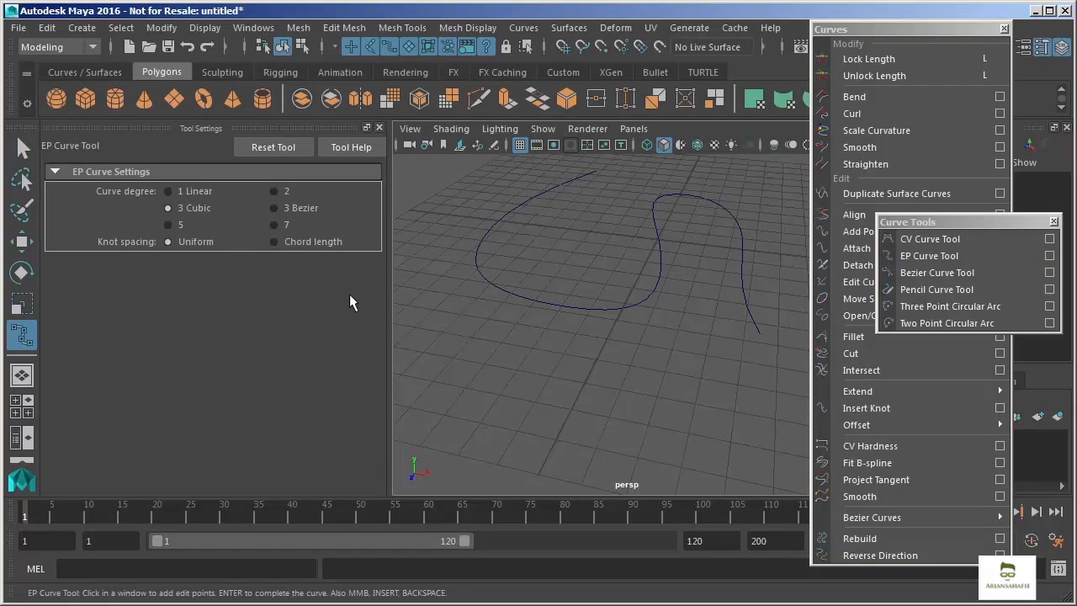
pyautogui.click(435, 289)
pyautogui.click(426, 349)
pyautogui.click(434, 406)
pyautogui.click(499, 411)
pyautogui.click(556, 343)
pyautogui.click(632, 340)
pyautogui.click(675, 404)
pyautogui.click(729, 481)
pyautogui.click(775, 392)
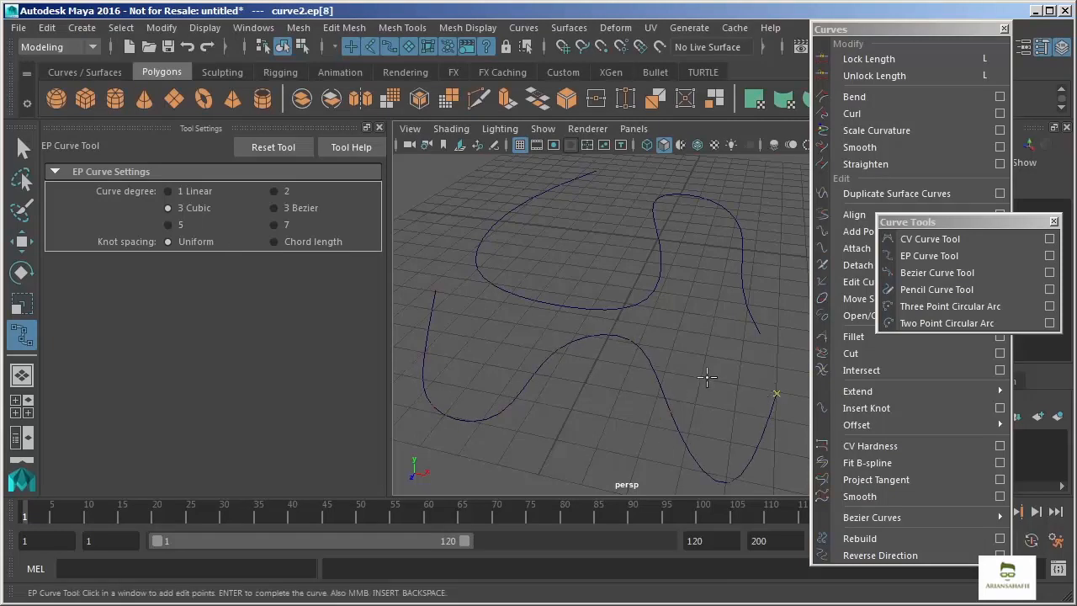
pyautogui.press('q')
# Step: Close the tool settings and display the control vertices of both drawn curves in component mode
pyautogui.keyDown('alt'); pyautogui.moveTo(697, 312); pyautogui.dragTo(471, 212); pyautogui.keyUp('alt')
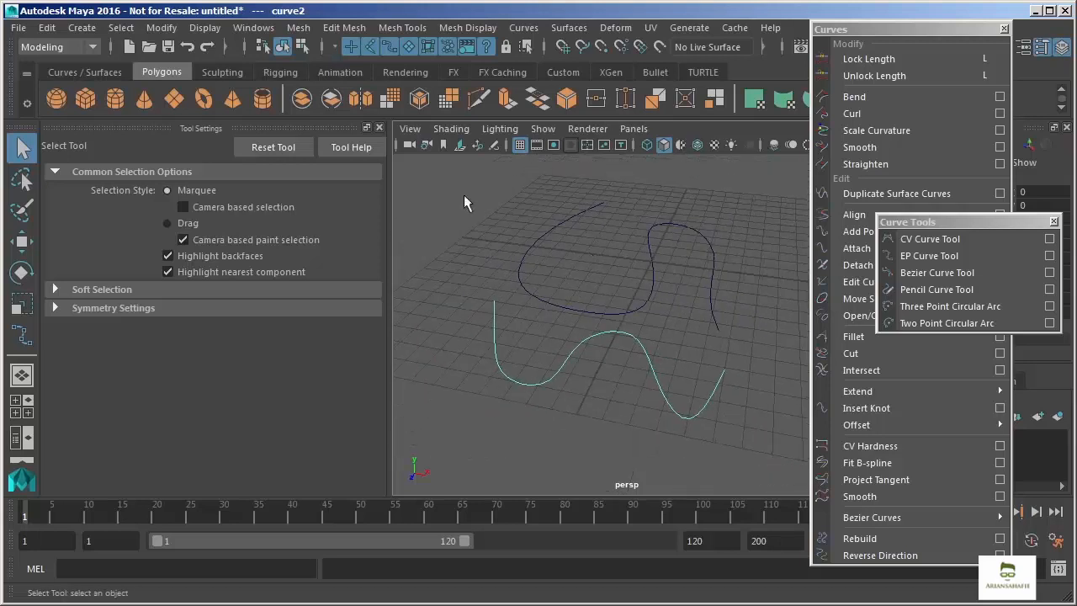
pyautogui.click(379, 127)
pyautogui.keyDown('alt'); pyautogui.moveTo(446, 269); pyautogui.dragTo(351, 164, button='right'); pyautogui.keyUp('alt')
pyautogui.keyDown('alt'); pyautogui.moveTo(455, 253); pyautogui.dragTo(460, 342); pyautogui.keyUp('alt')
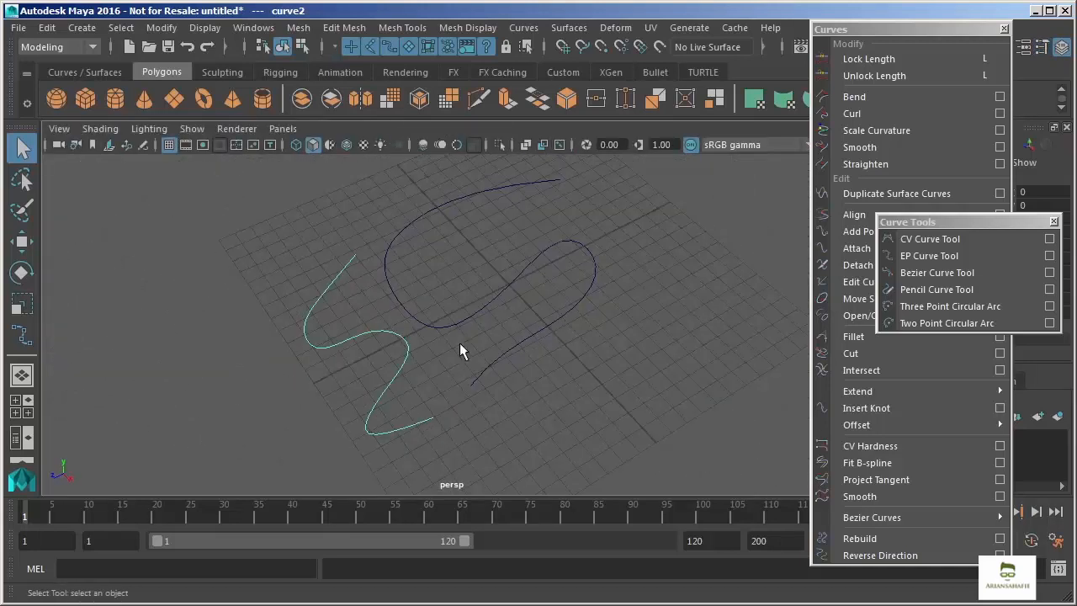
pyautogui.click(447, 327)
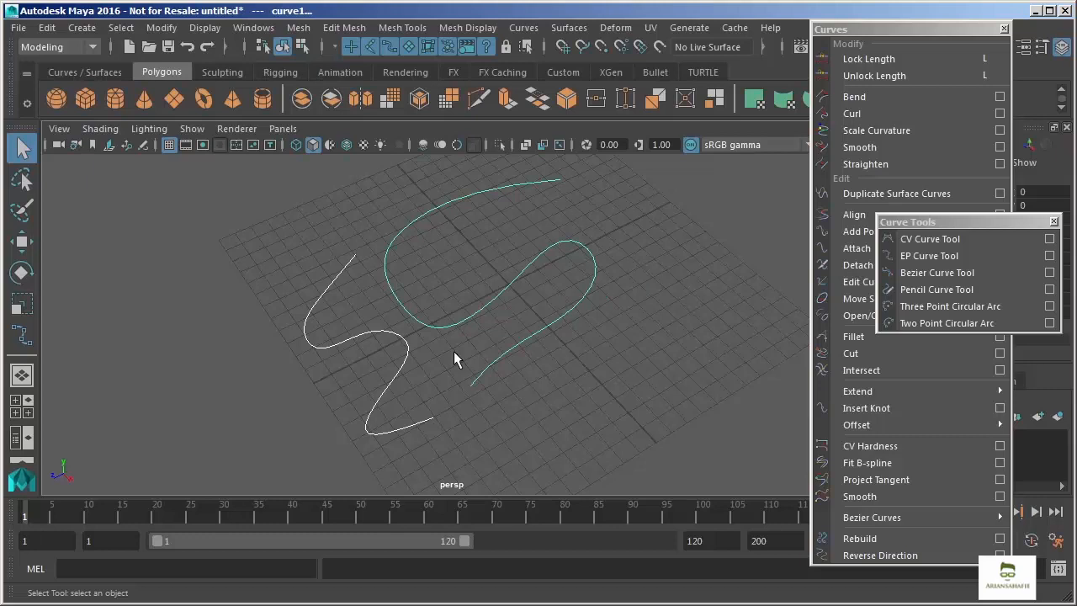
pyautogui.press('F8')
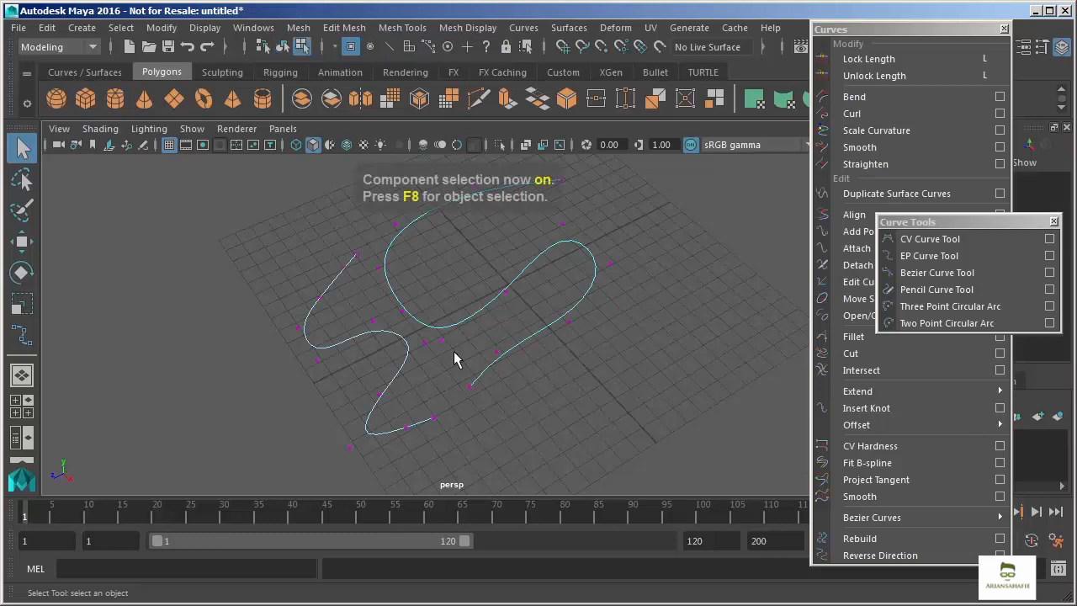
# Step: Inspect the control vertices of both curves, selecting individual ones on the EP-drawn curve
pyautogui.keyDown('alt'); pyautogui.moveTo(460, 354); pyautogui.dragTo(530, 419); pyautogui.keyUp('alt')
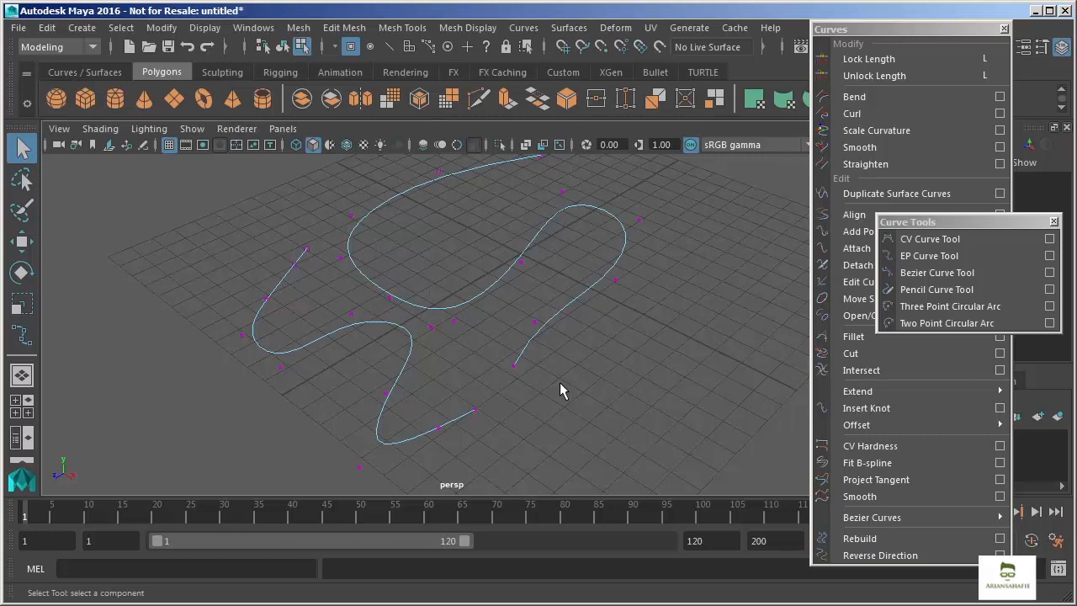
pyautogui.keyDown('alt'); pyautogui.moveTo(542, 280); pyautogui.dragTo(505, 290); pyautogui.keyUp('alt')
pyautogui.keyDown('alt'); pyautogui.moveTo(416, 278); pyautogui.dragTo(434, 265, button='right'); pyautogui.keyUp('alt')
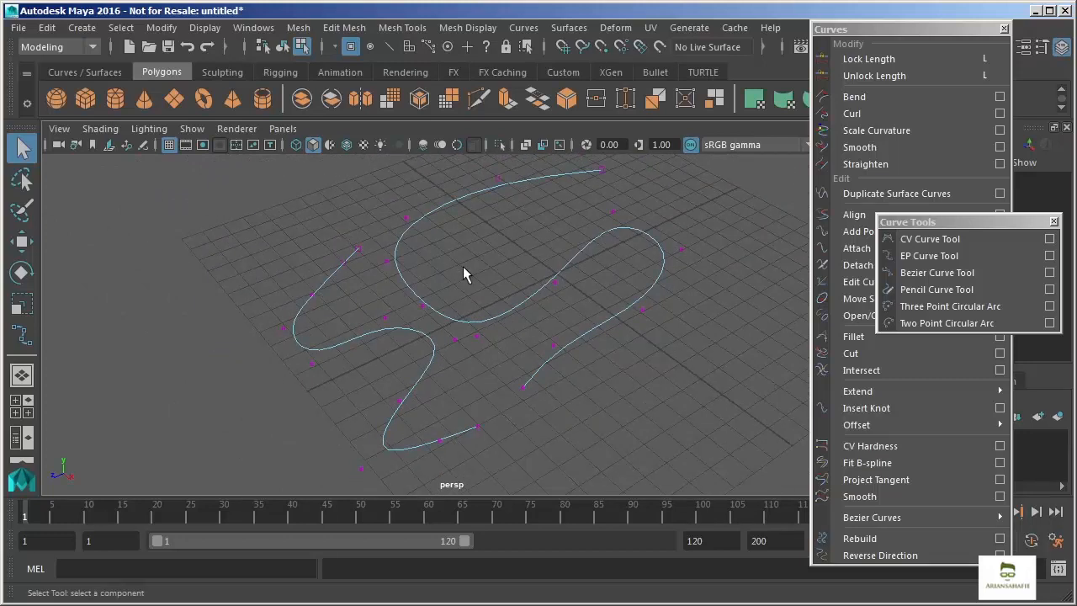
pyautogui.click(384, 317)
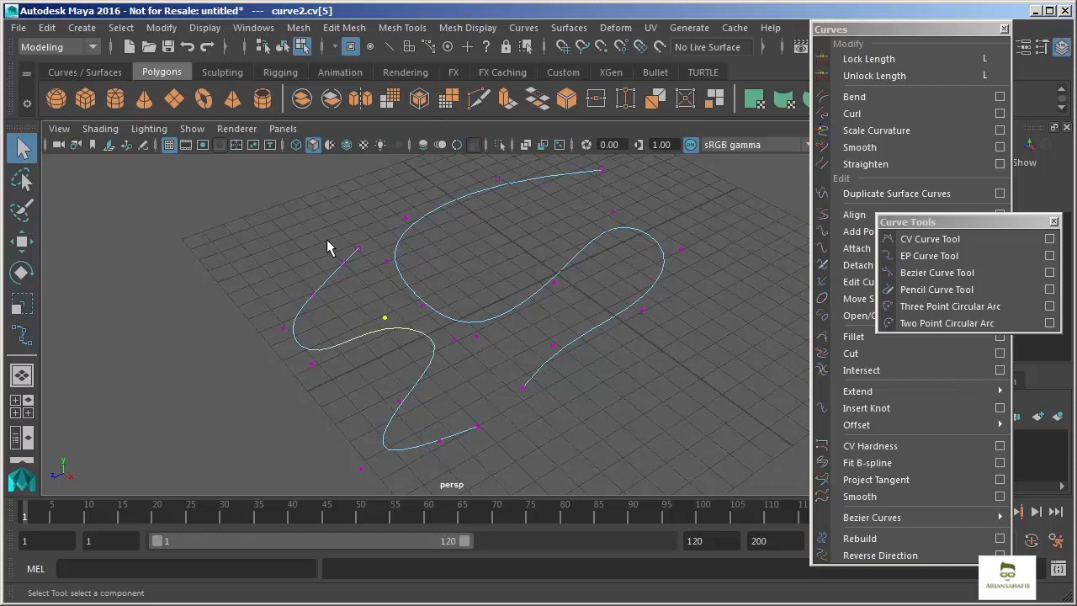
pyautogui.moveTo(378, 249); pyautogui.dragTo(393, 267)
pyautogui.moveTo(284, 332); pyautogui.dragTo(292, 345)
# Step: Switch the curves to edit point display and select an edit point on the EP-drawn curve
pyautogui.rightClick(389, 266)
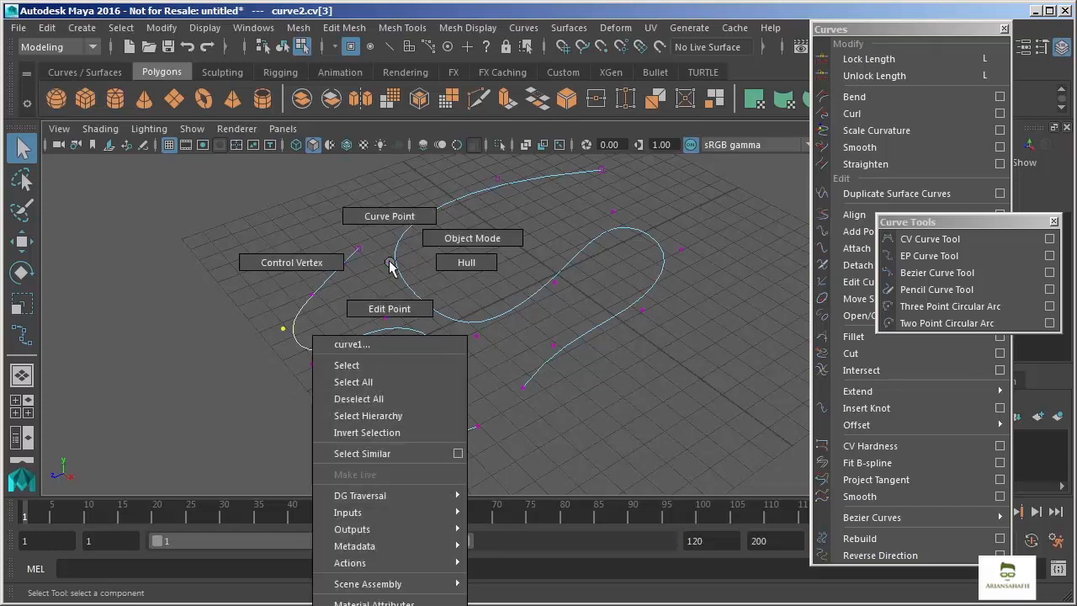
pyautogui.click(398, 313)
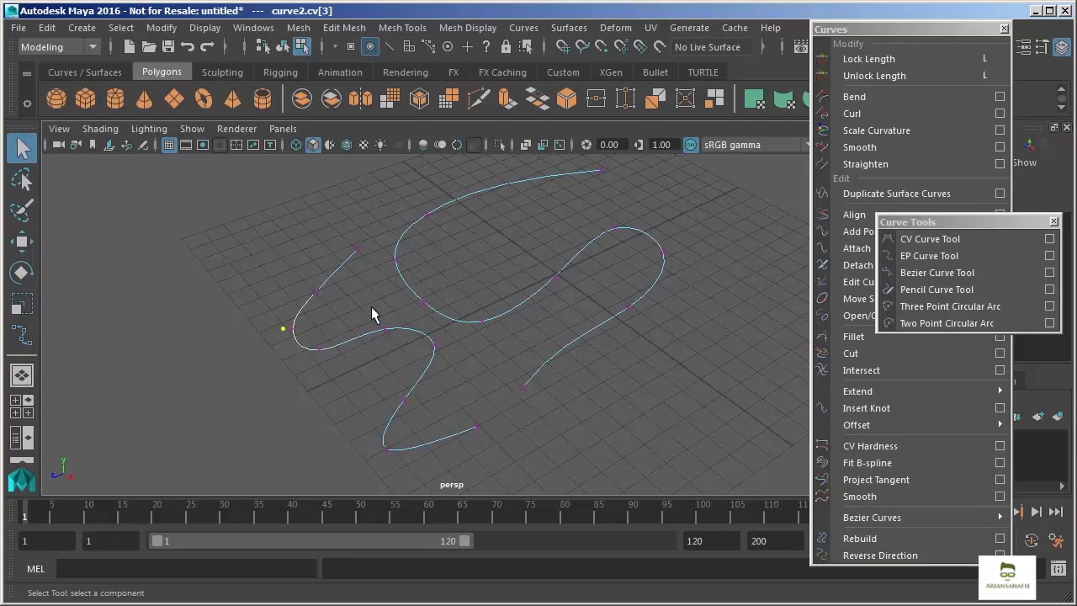
pyautogui.click(397, 363)
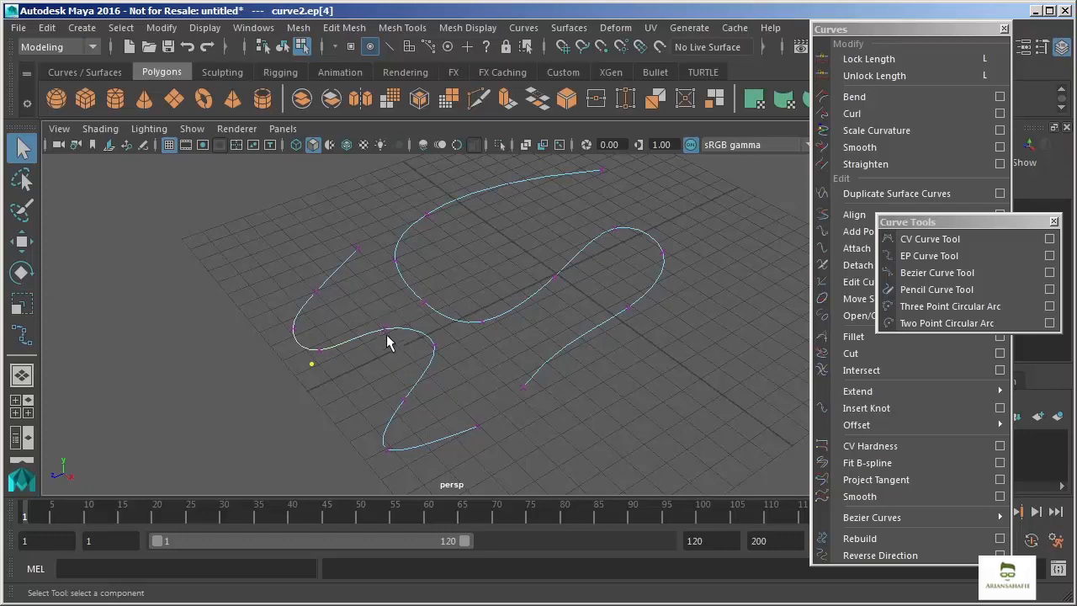
pyautogui.rightClick(383, 330)
pyautogui.click(383, 375)
# Step: Examine other edit points of the EP-drawn curve by selecting them with the Move Tool
pyautogui.press('w')
pyautogui.keyDown('alt'); pyautogui.moveTo(406, 372); pyautogui.dragTo(558, 356); pyautogui.keyUp('alt')
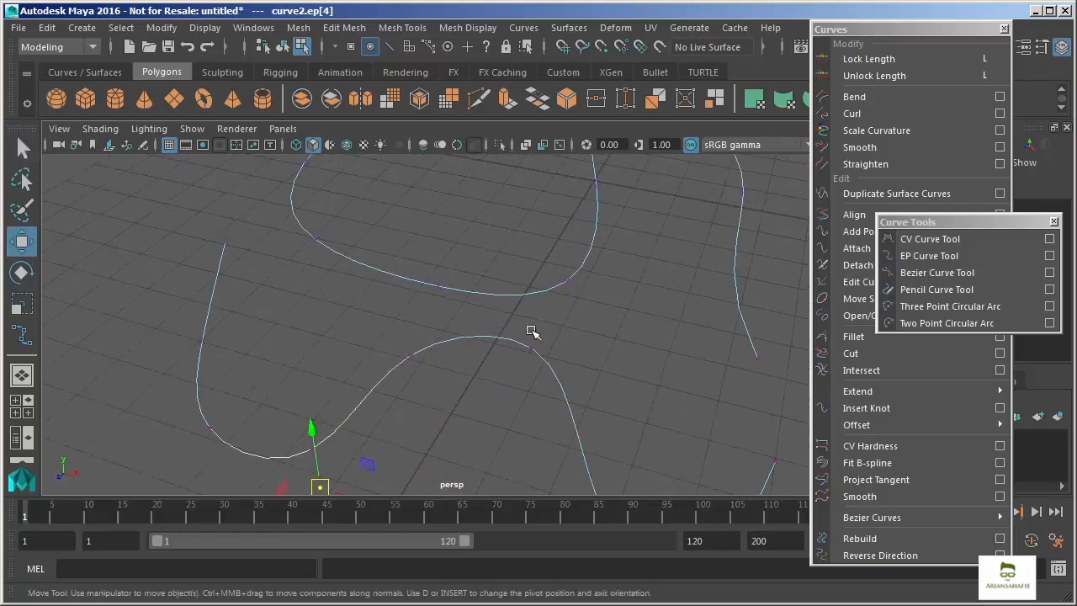
pyautogui.click(535, 352)
pyautogui.keyDown('alt'); pyautogui.moveTo(471, 353); pyautogui.dragTo(444, 337, button='middle'); pyautogui.keyUp('alt')
pyautogui.keyDown('alt'); pyautogui.moveTo(444, 337); pyautogui.dragTo(499, 426, button='right'); pyautogui.keyUp('alt')
pyautogui.moveTo(264, 292); pyautogui.dragTo(265, 243)
pyautogui.keyDown('alt'); pyautogui.moveTo(541, 344); pyautogui.dragTo(660, 356); pyautogui.keyUp('alt')
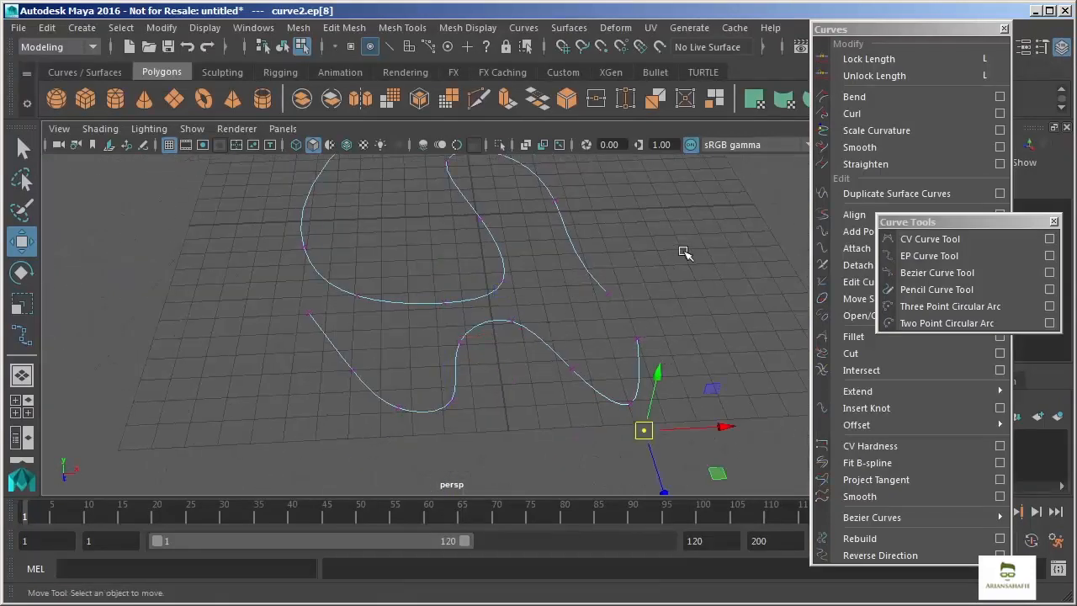
# Step: Return to object mode and select both curves
pyautogui.click(685, 252)
pyautogui.moveTo(620, 281); pyautogui.dragTo(696, 255, button='right')
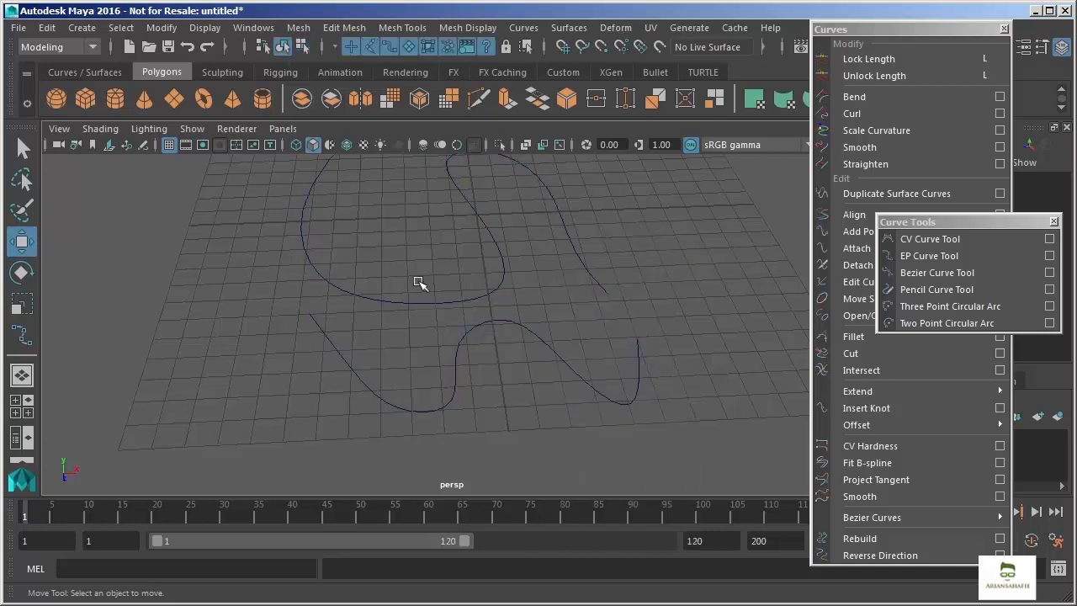
pyautogui.moveTo(463, 300); pyautogui.dragTo(492, 351)
pyautogui.keyDown('alt'); pyautogui.moveTo(492, 350); pyautogui.dragTo(157, 267, button='middle'); pyautogui.keyUp('alt')
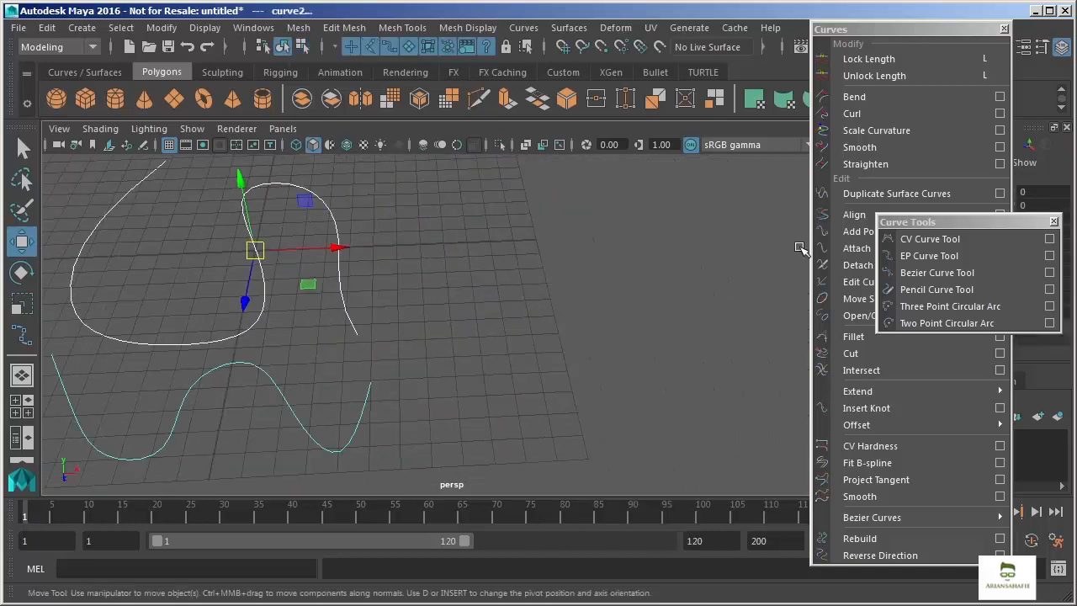
# Step: Draw a short S-shaped curve beside the existing ones with the EP Curve Tool, adjusting the edit points while placing them
pyautogui.click(918, 261)
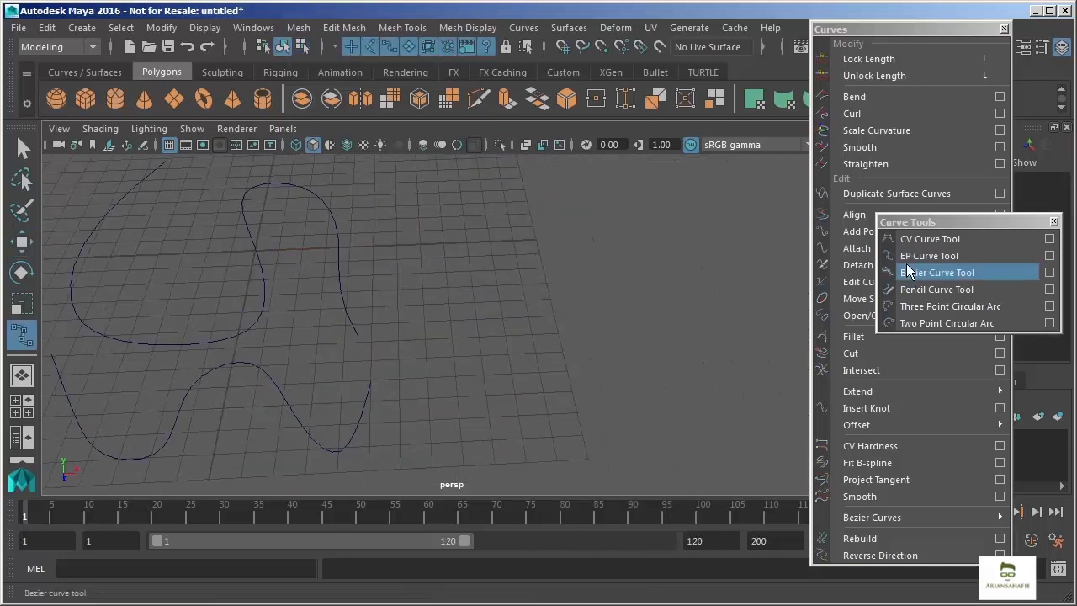
pyautogui.click(440, 224)
pyautogui.click(416, 282)
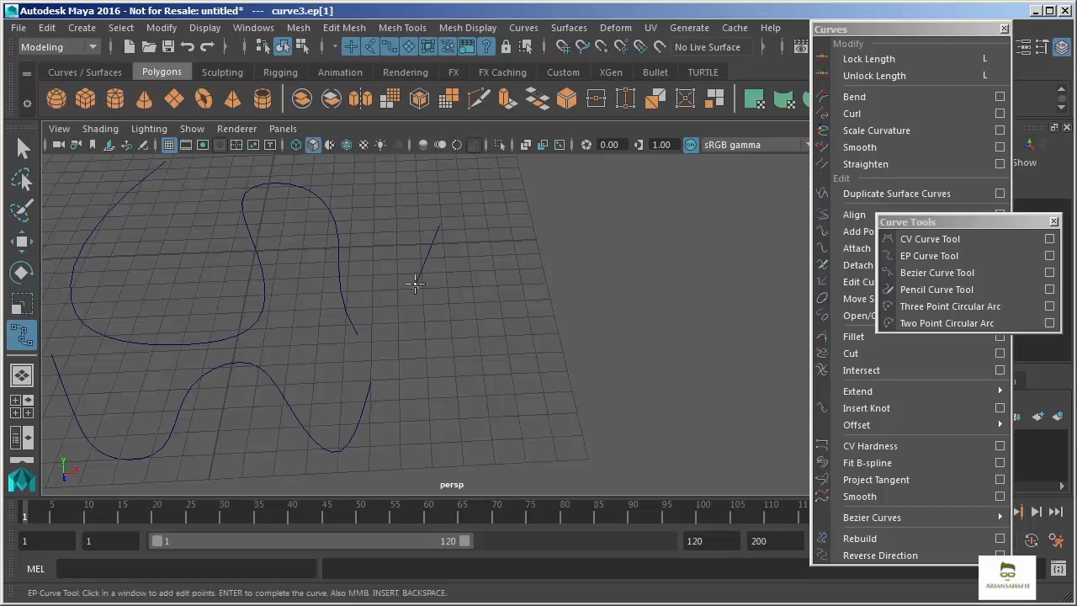
pyautogui.click(453, 320)
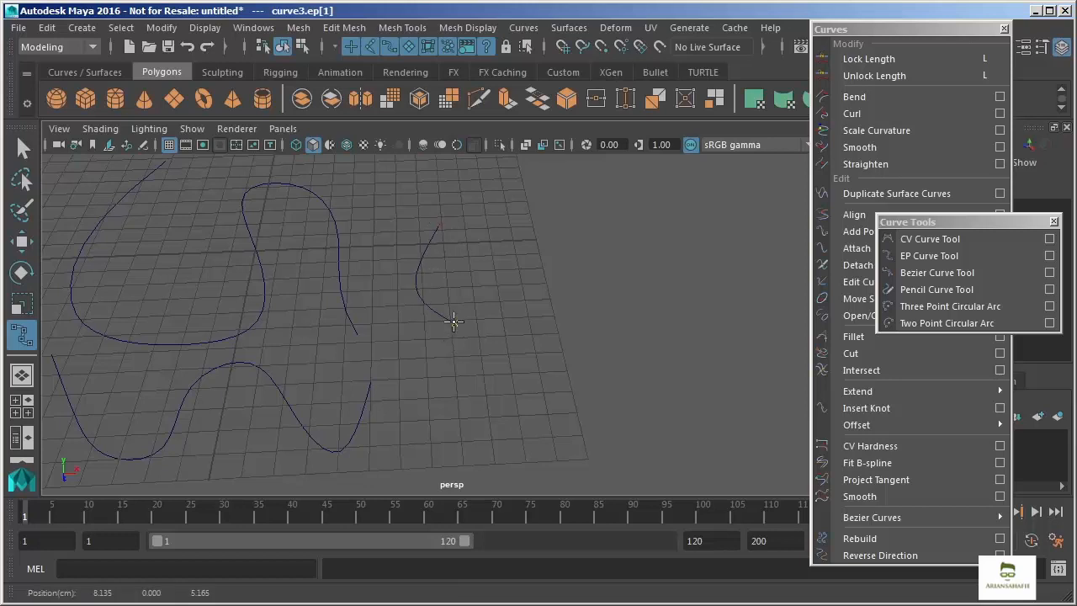
pyautogui.moveTo(453, 321); pyautogui.dragTo(421, 335)
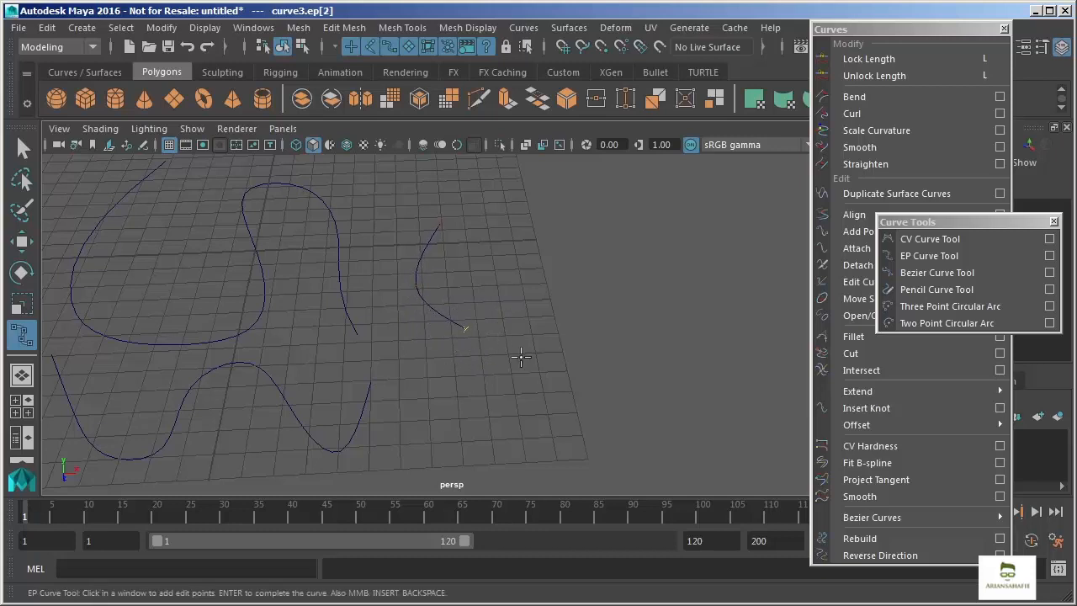
pyautogui.click(517, 270)
pyautogui.moveTo(517, 269); pyautogui.dragTo(409, 335)
pyautogui.moveTo(522, 373); pyautogui.dragTo(452, 393)
pyautogui.press('w')
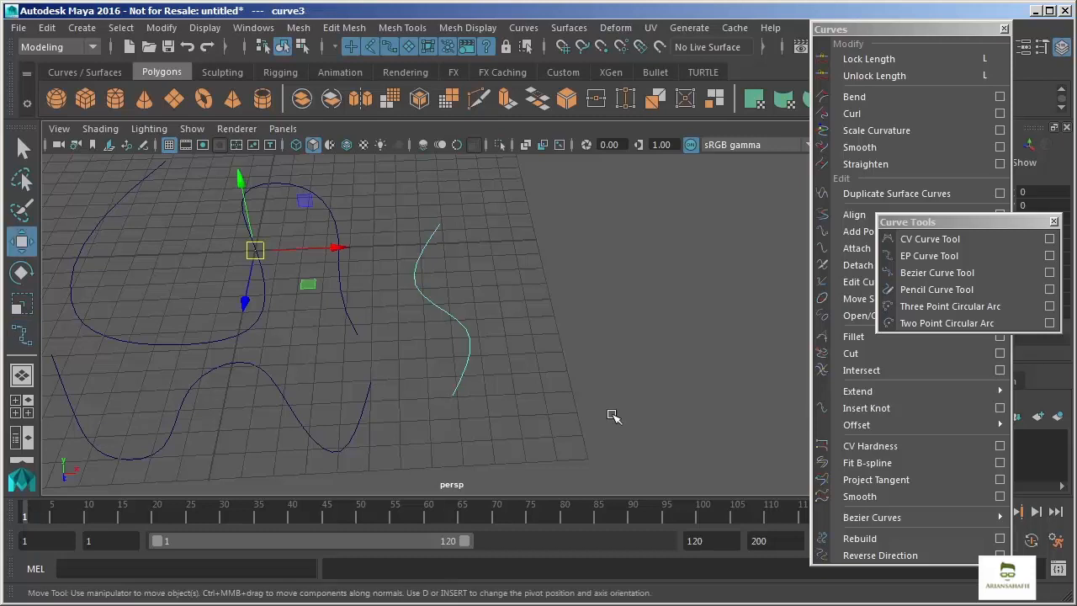
# Step: Draw a wavy curve with seven control vertices beside the S-shaped curve using the CV Curve Tool
pyautogui.click(930, 238)
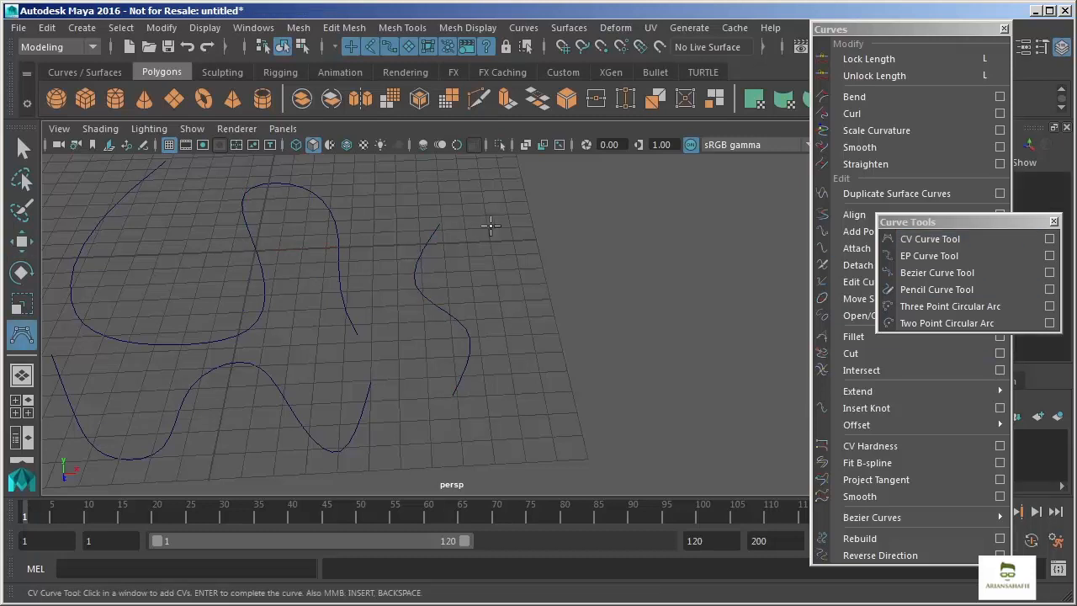
pyautogui.click(520, 225)
pyautogui.click(495, 292)
pyautogui.click(556, 349)
pyautogui.click(601, 294)
pyautogui.moveTo(653, 313); pyautogui.dragTo(668, 379)
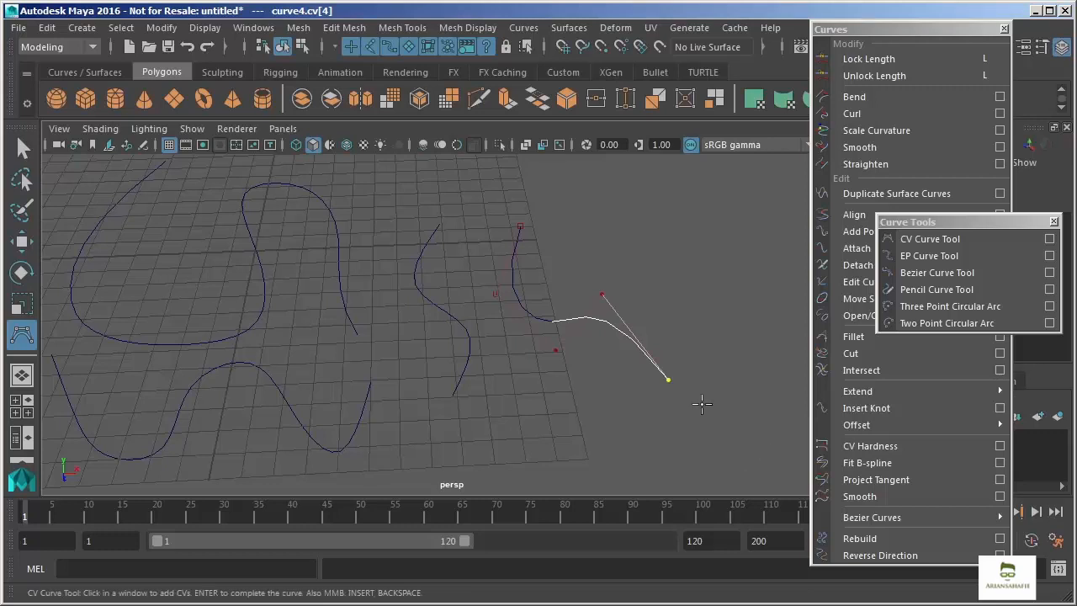
pyautogui.click(695, 303)
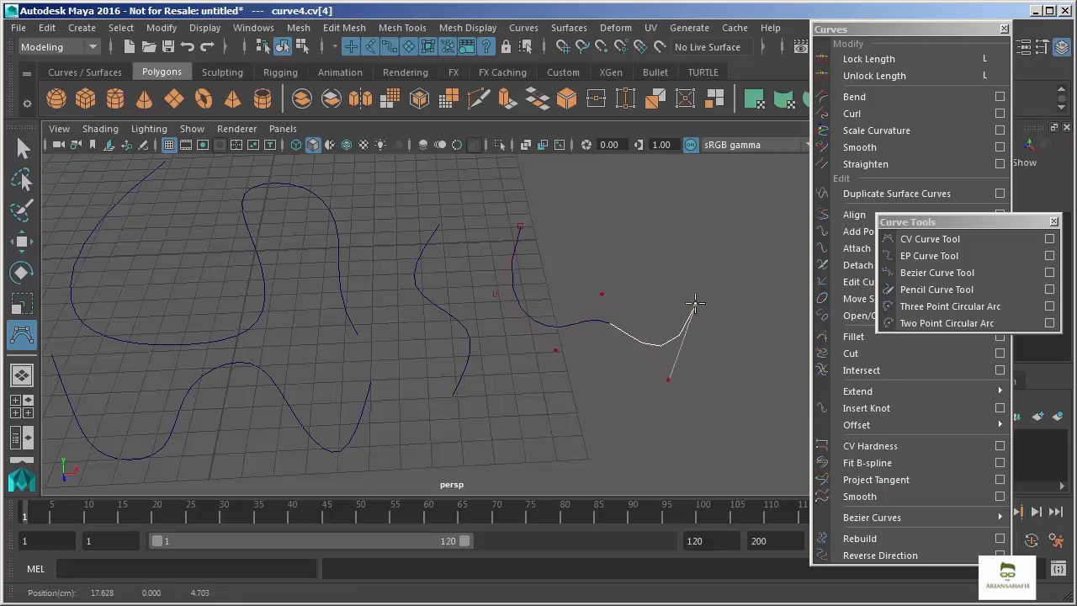
pyautogui.click(731, 375)
pyautogui.moveTo(731, 374); pyautogui.dragTo(748, 278)
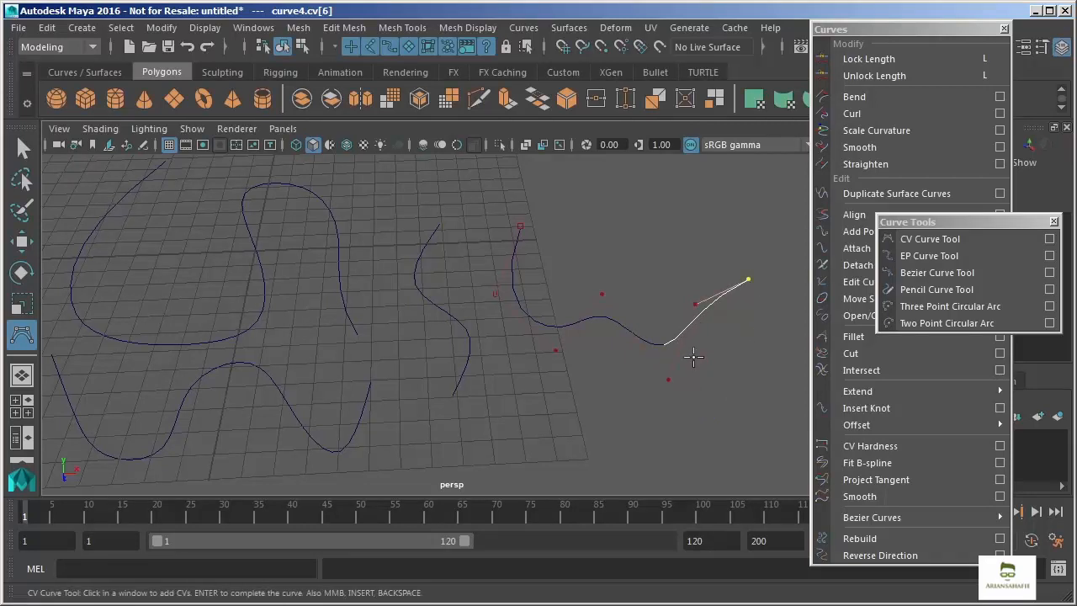
pyautogui.press('Return')
pyautogui.press('w')
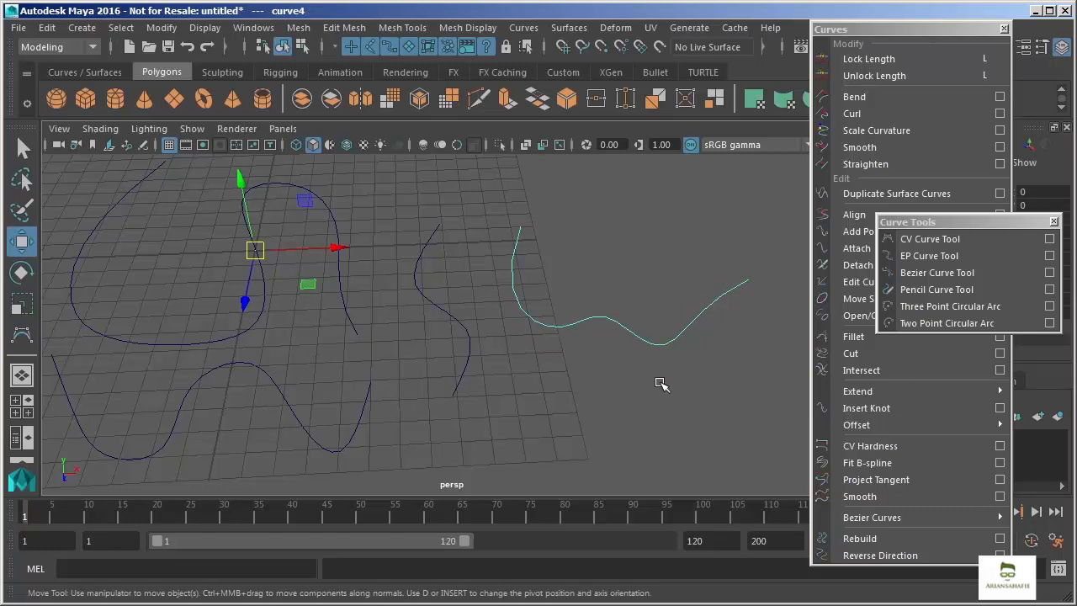
# Step: Start a new scene without saving the changes to the current one
pyautogui.click(18, 28)
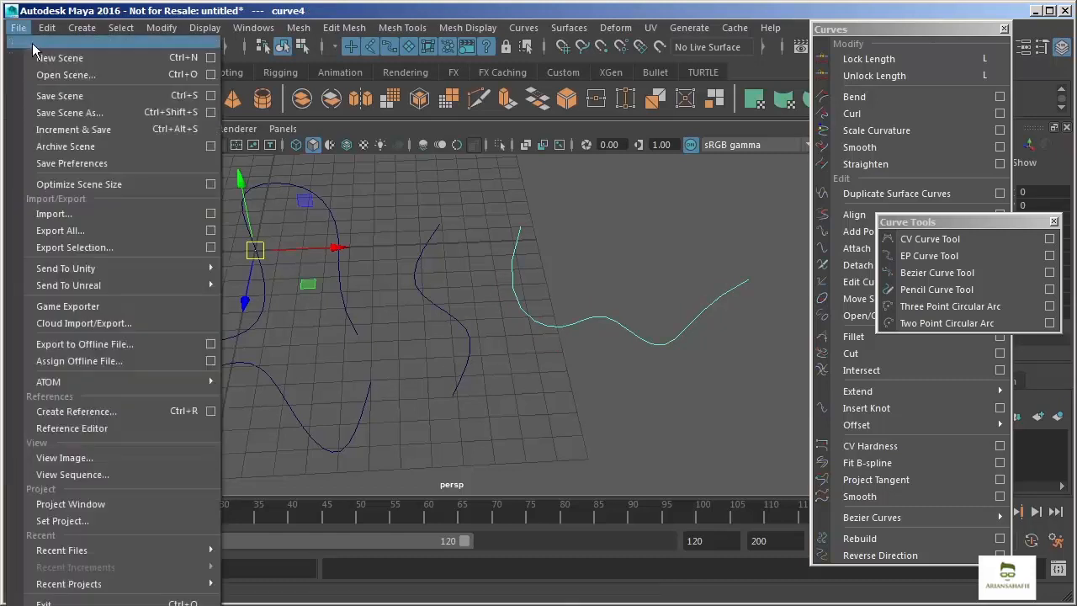
pyautogui.click(53, 61)
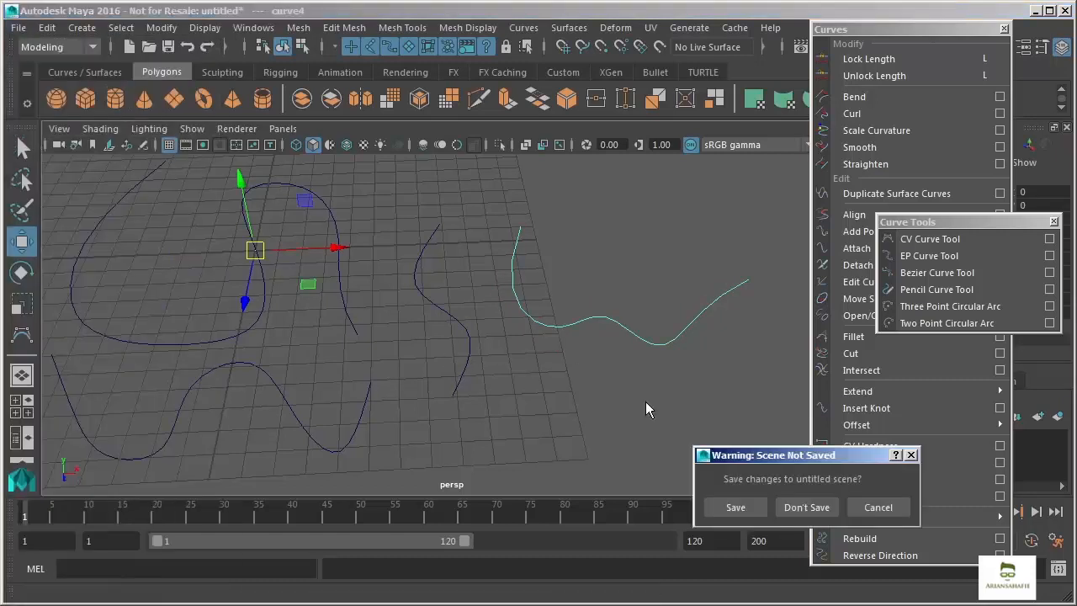
pyautogui.click(791, 506)
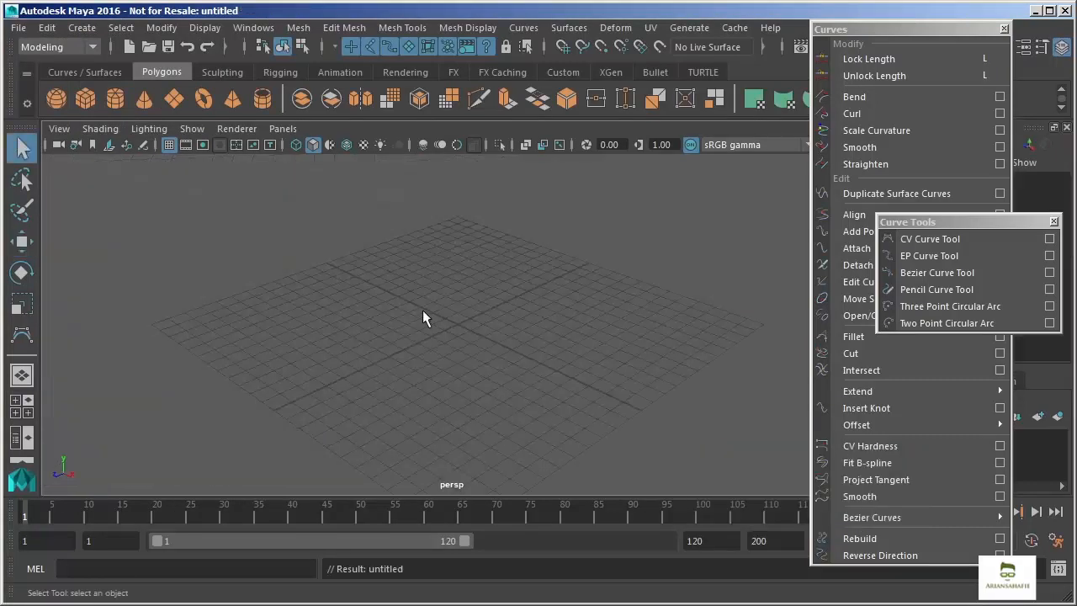
# Step: Draw a six-point Bezier curve across the grid, with straight segments first and tangent handles pulled out at the last point
pyautogui.click(926, 274)
pyautogui.keyDown('alt'); pyautogui.moveTo(309, 275); pyautogui.dragTo(354, 296); pyautogui.keyUp('alt')
pyautogui.click(392, 223)
pyautogui.click(313, 277)
pyautogui.click(312, 360)
pyautogui.click(445, 369)
pyautogui.click(503, 288)
pyautogui.click(619, 298)
pyautogui.moveTo(618, 299); pyautogui.dragTo(669, 270)
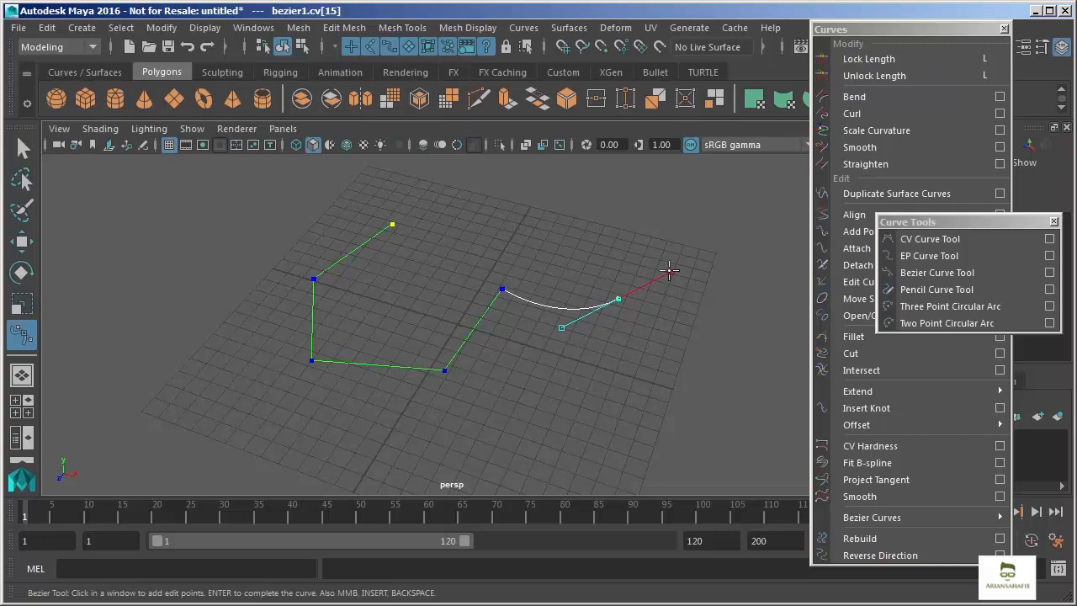
pyautogui.press('q')
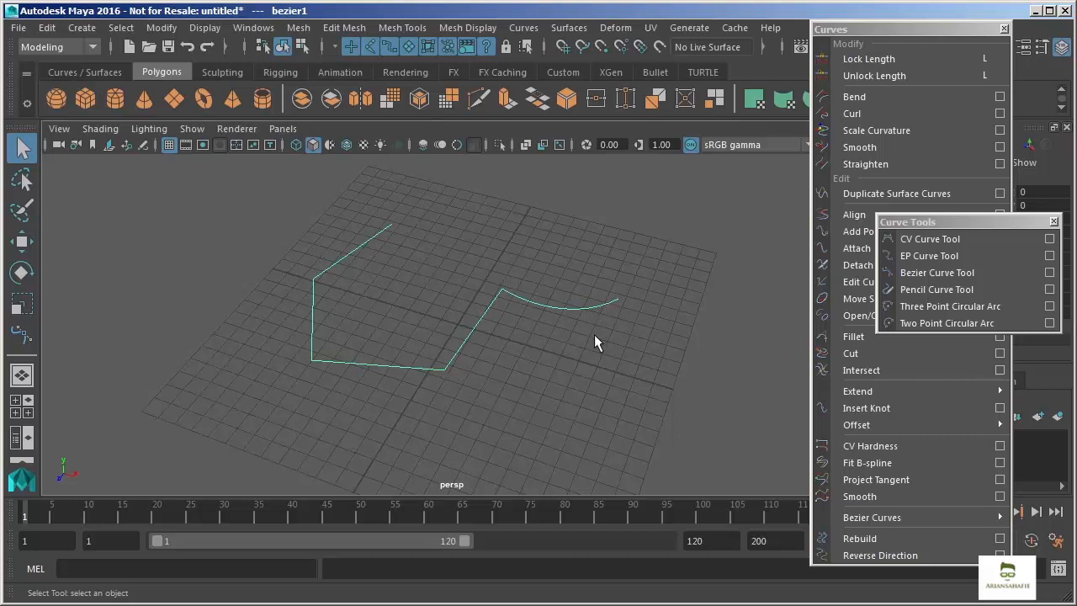
# Step: Delete the Bezier curve and sketch a winding freehand curve across the grid with the Pencil Curve Tool
pyautogui.press('Delete')
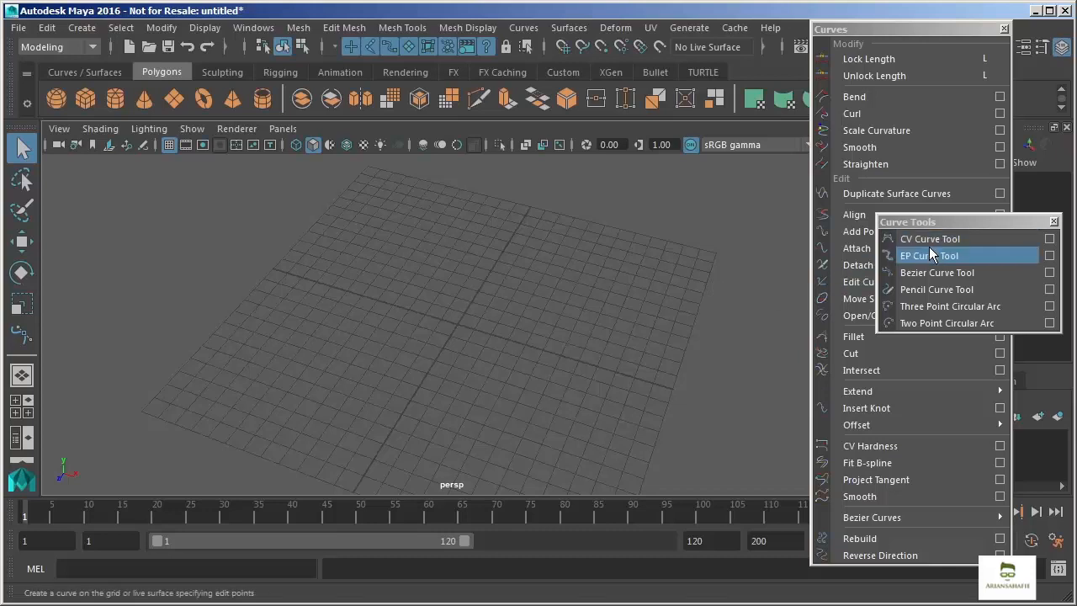
pyautogui.click(934, 290)
pyautogui.moveTo(400, 200)
pyautogui.mouseDown()
pyautogui.moveTo(347, 359)
pyautogui.moveTo(458, 256)
pyautogui.moveTo(467, 403)
pyautogui.moveTo(615, 301)
pyautogui.moveTo(649, 324)
pyautogui.mouseUp()
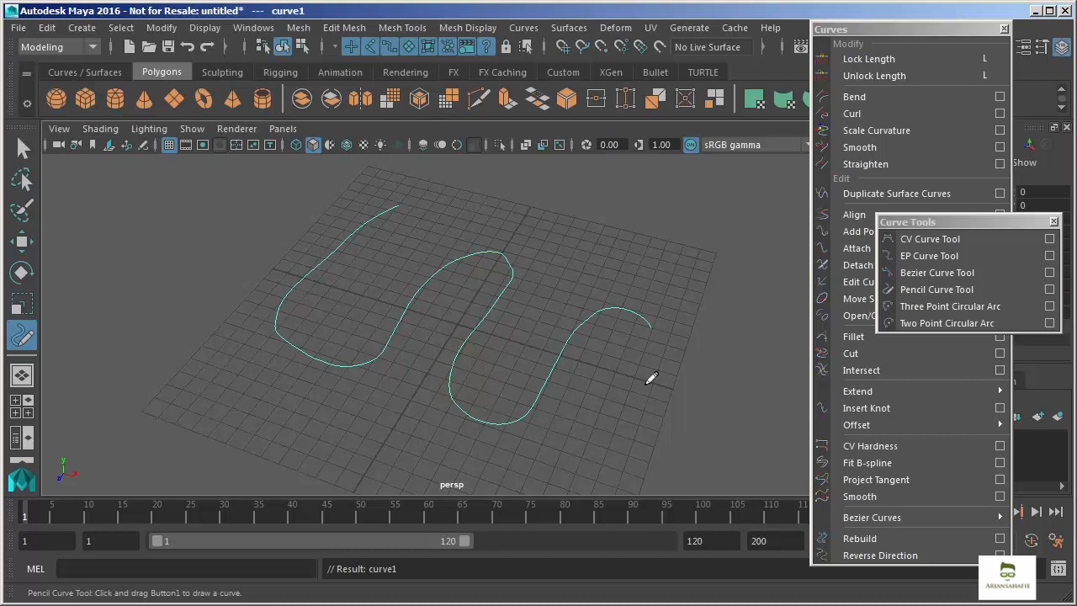
# Step: Display the pencil curve's control vertices to examine their distribution, and return to object mode
pyautogui.press('F8')
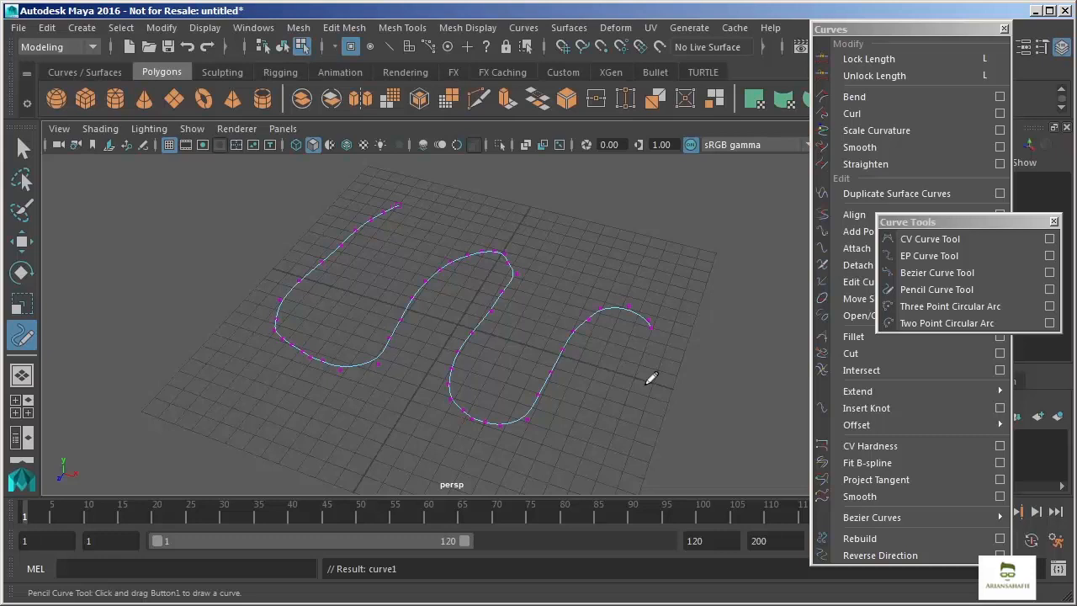
pyautogui.press('q')
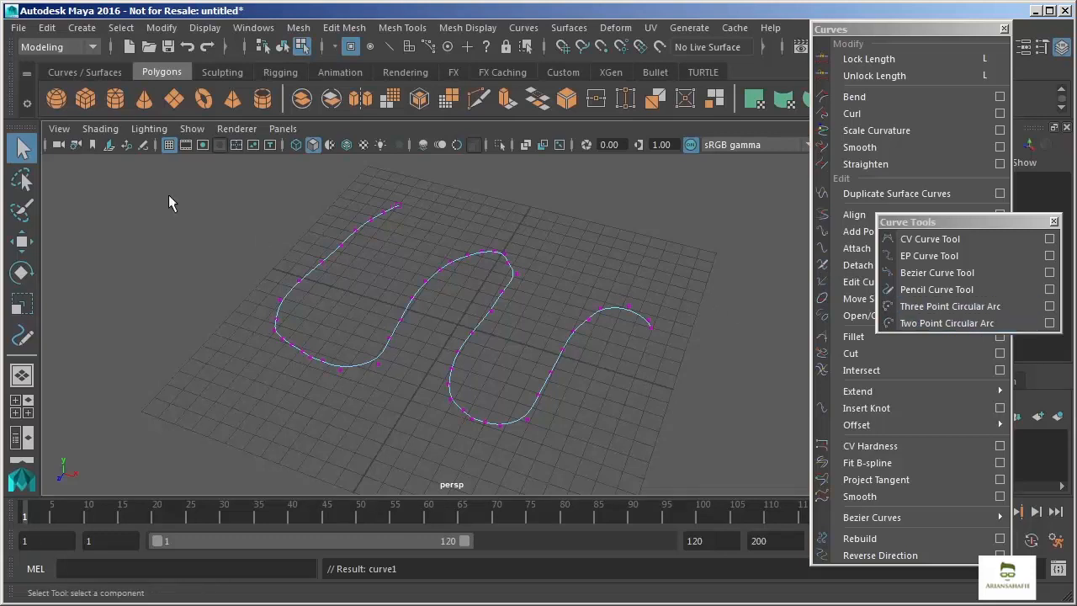
pyautogui.moveTo(308, 277); pyautogui.dragTo(374, 243, button='right')
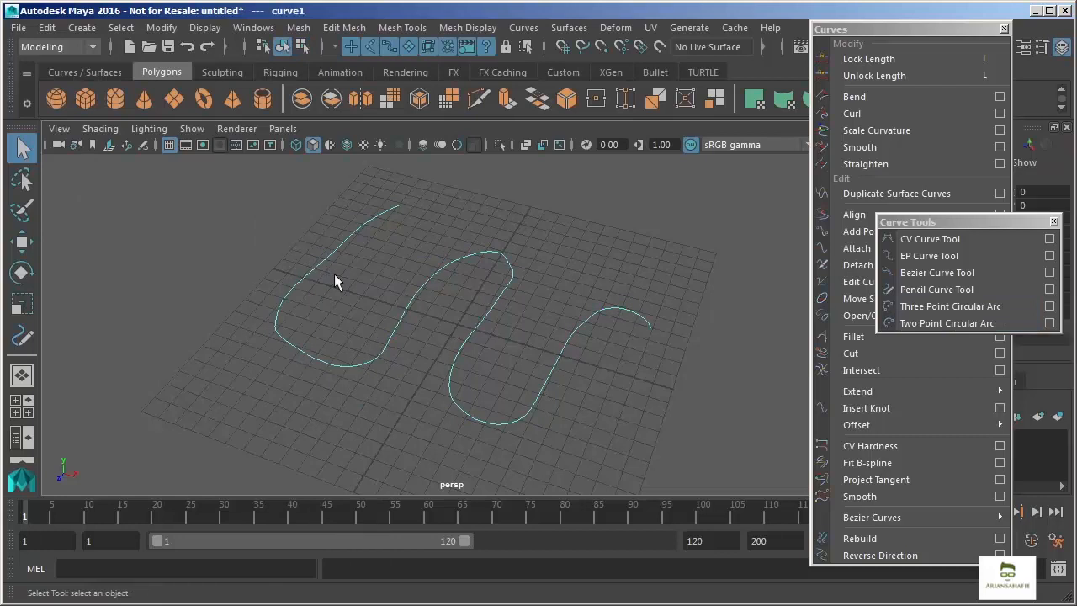
# Step: Delete the pencil curve and place a Three Point Circular Arc spanning the grid
pyautogui.press('Delete')
pyautogui.click(934, 306)
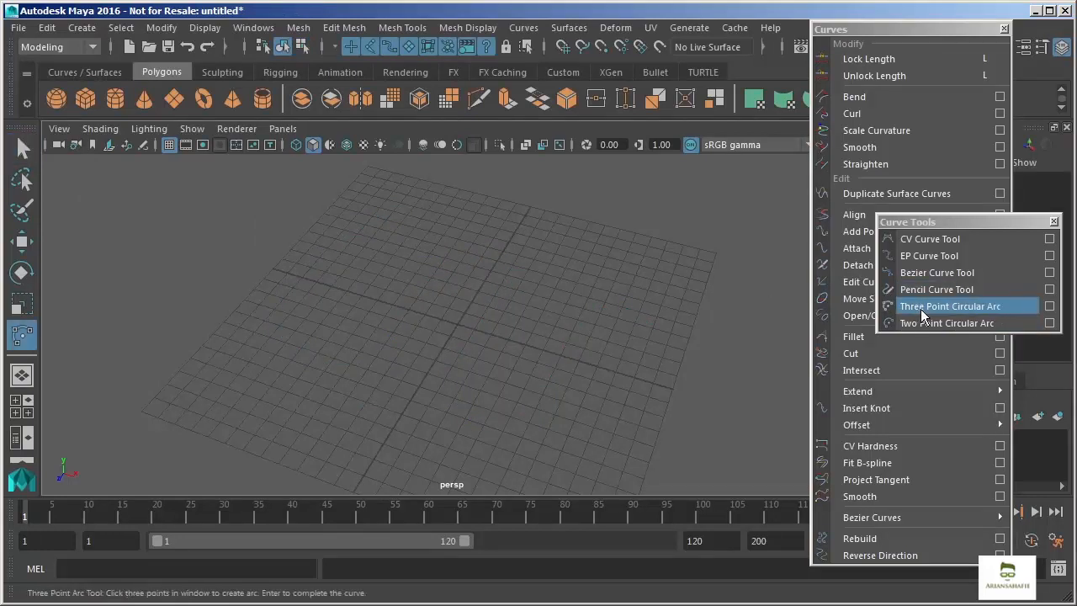
pyautogui.click(266, 301)
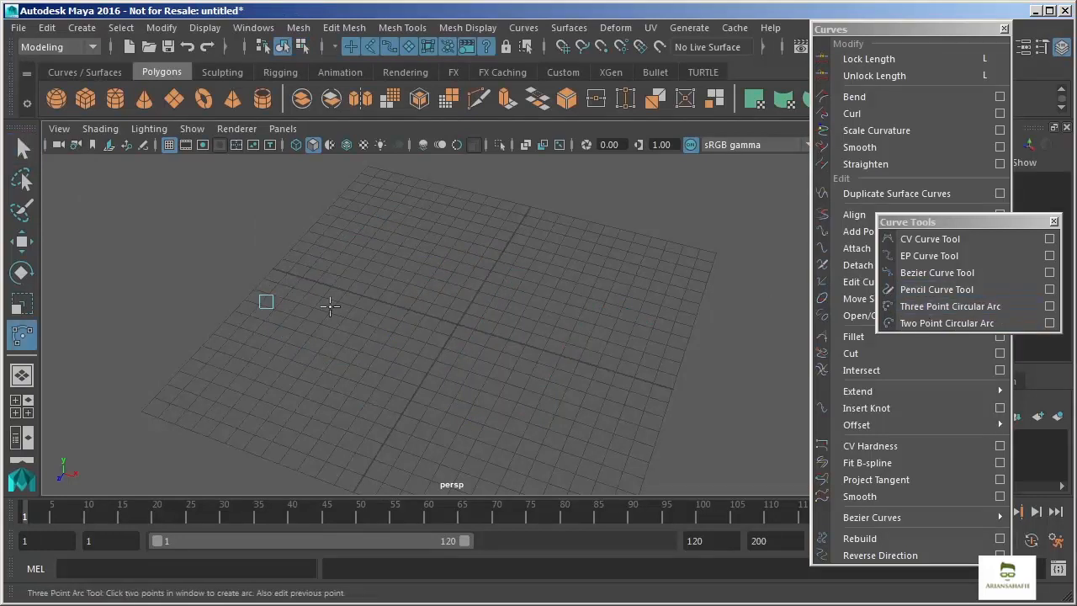
pyautogui.click(582, 297)
pyautogui.click(778, 376)
# Step: Reshape the arc by moving its middle point below the grid and its start point farther outward, and finish the arc
pyautogui.keyDown('alt'); pyautogui.moveTo(625, 372); pyautogui.dragTo(478, 188); pyautogui.keyUp('alt')
pyautogui.moveTo(499, 266); pyautogui.dragTo(432, 348)
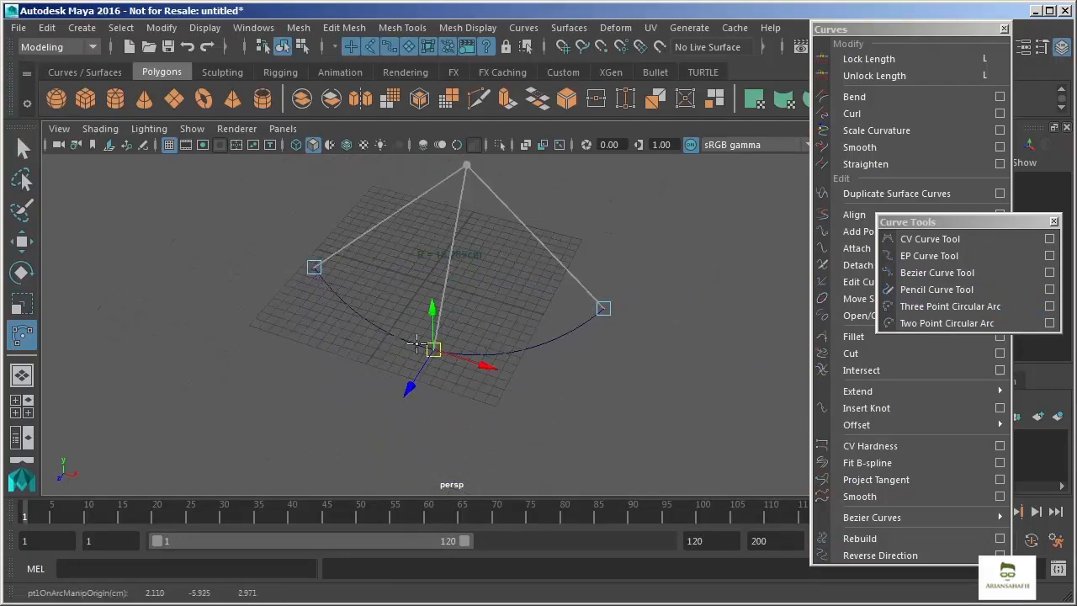
pyautogui.moveTo(314, 268); pyautogui.dragTo(117, 263)
pyautogui.press('q')
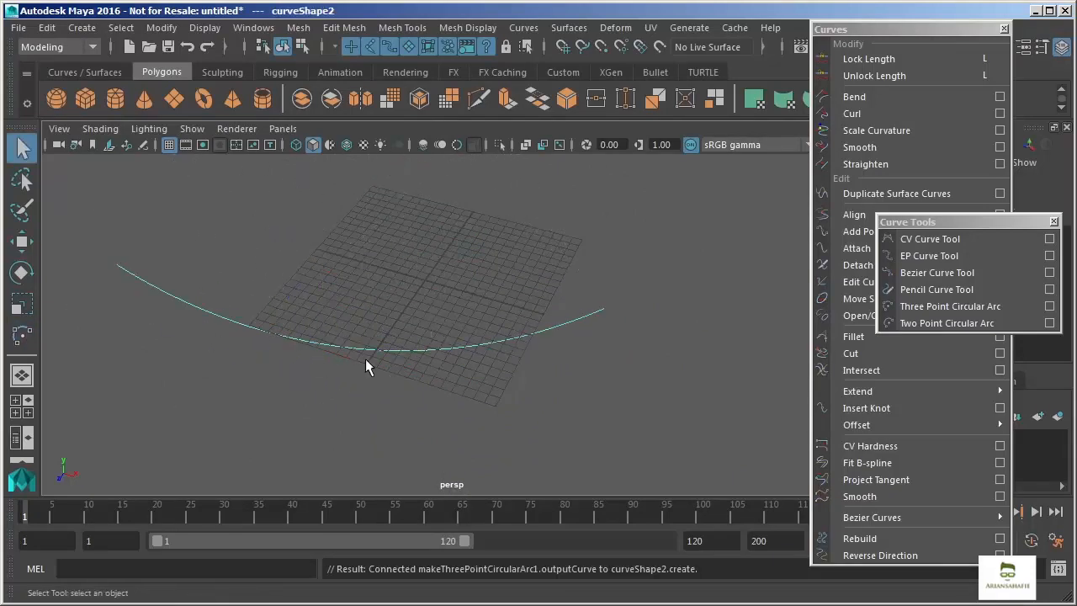
# Step: Show the arc's control vertices and move the vertex near its end point downward to bend the curve
pyautogui.rightClick(561, 328)
pyautogui.click(492, 326)
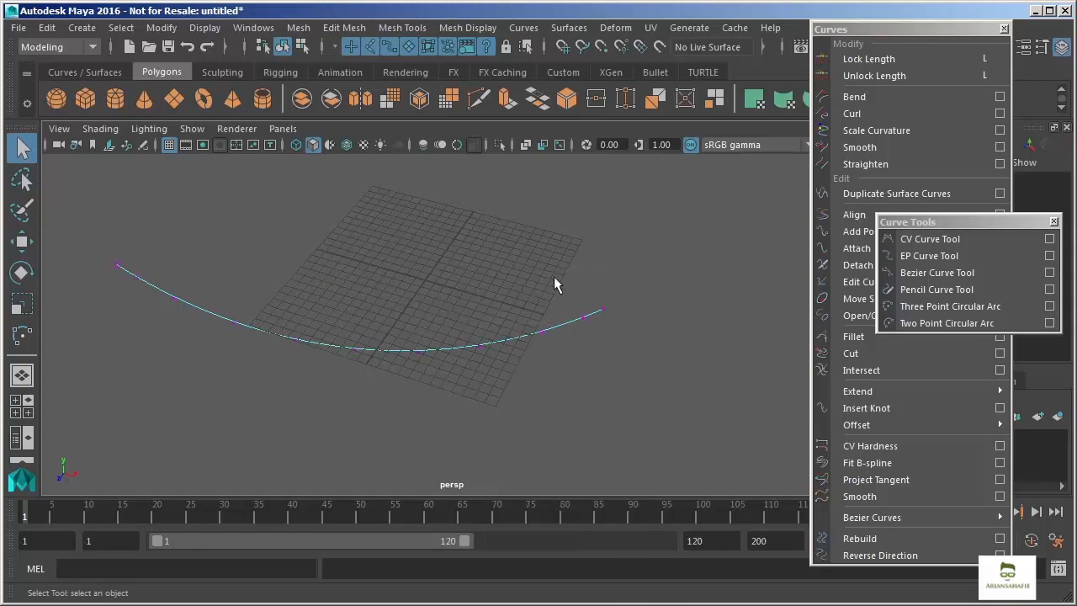
pyautogui.moveTo(577, 305); pyautogui.dragTo(577, 355)
pyautogui.press('w')
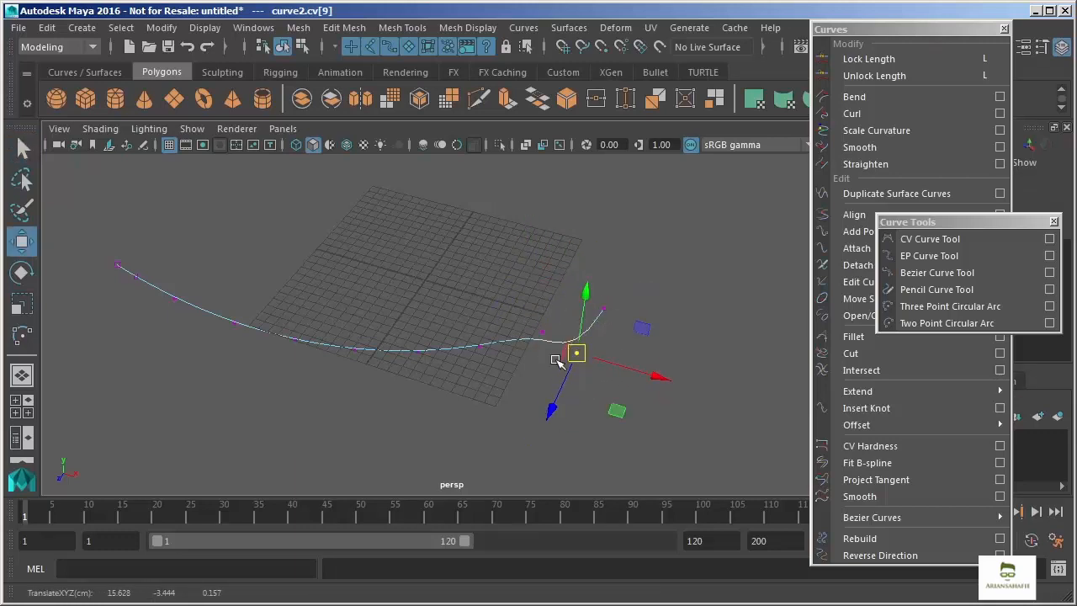